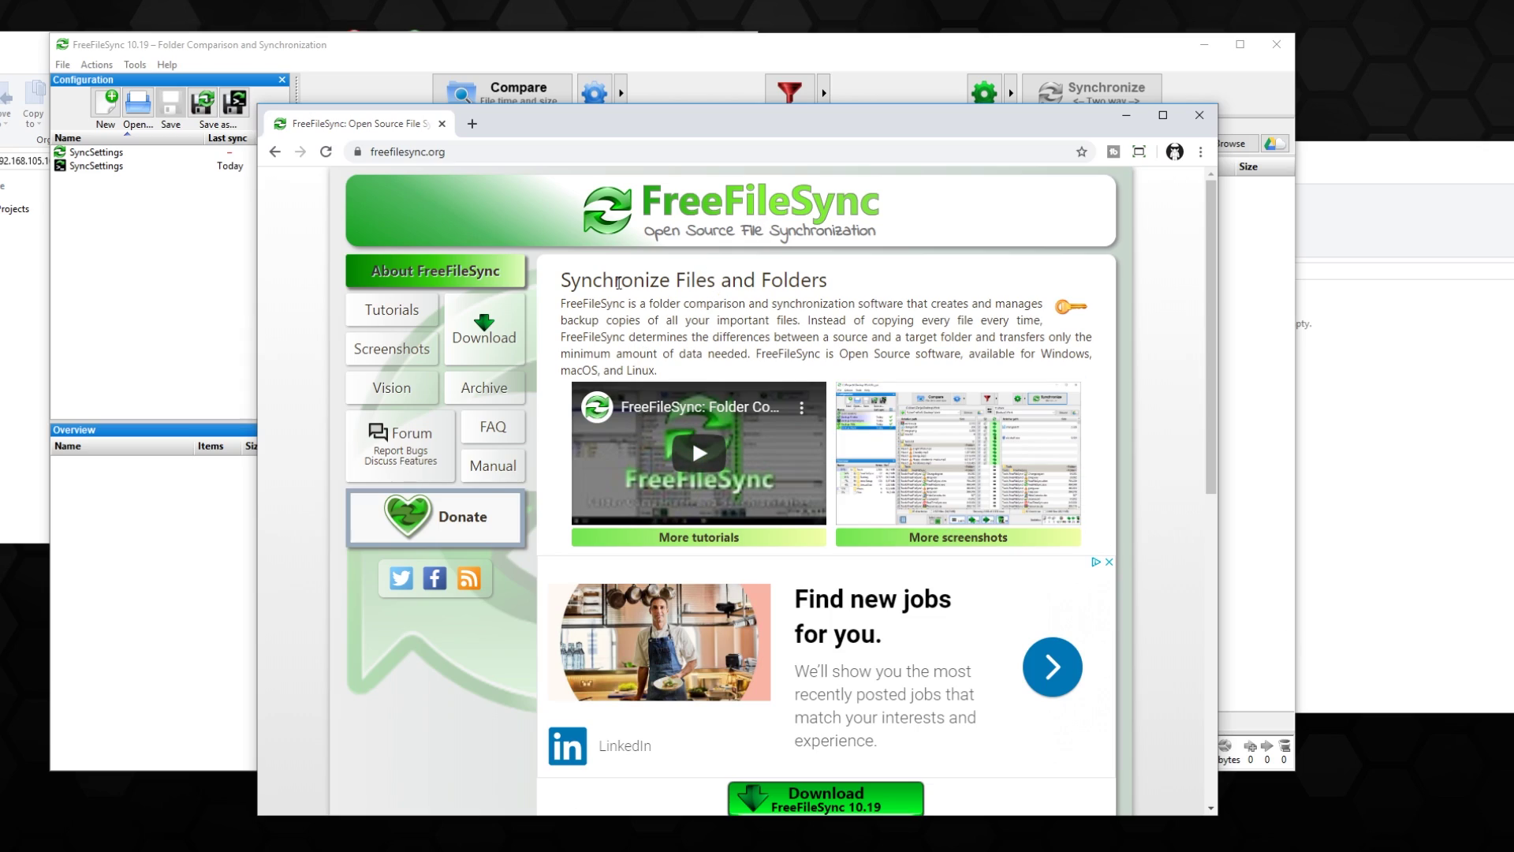
- Scroll through the freefilesync.org download links in Chrome, then return to the FreeFileSync window
click(513, 344)
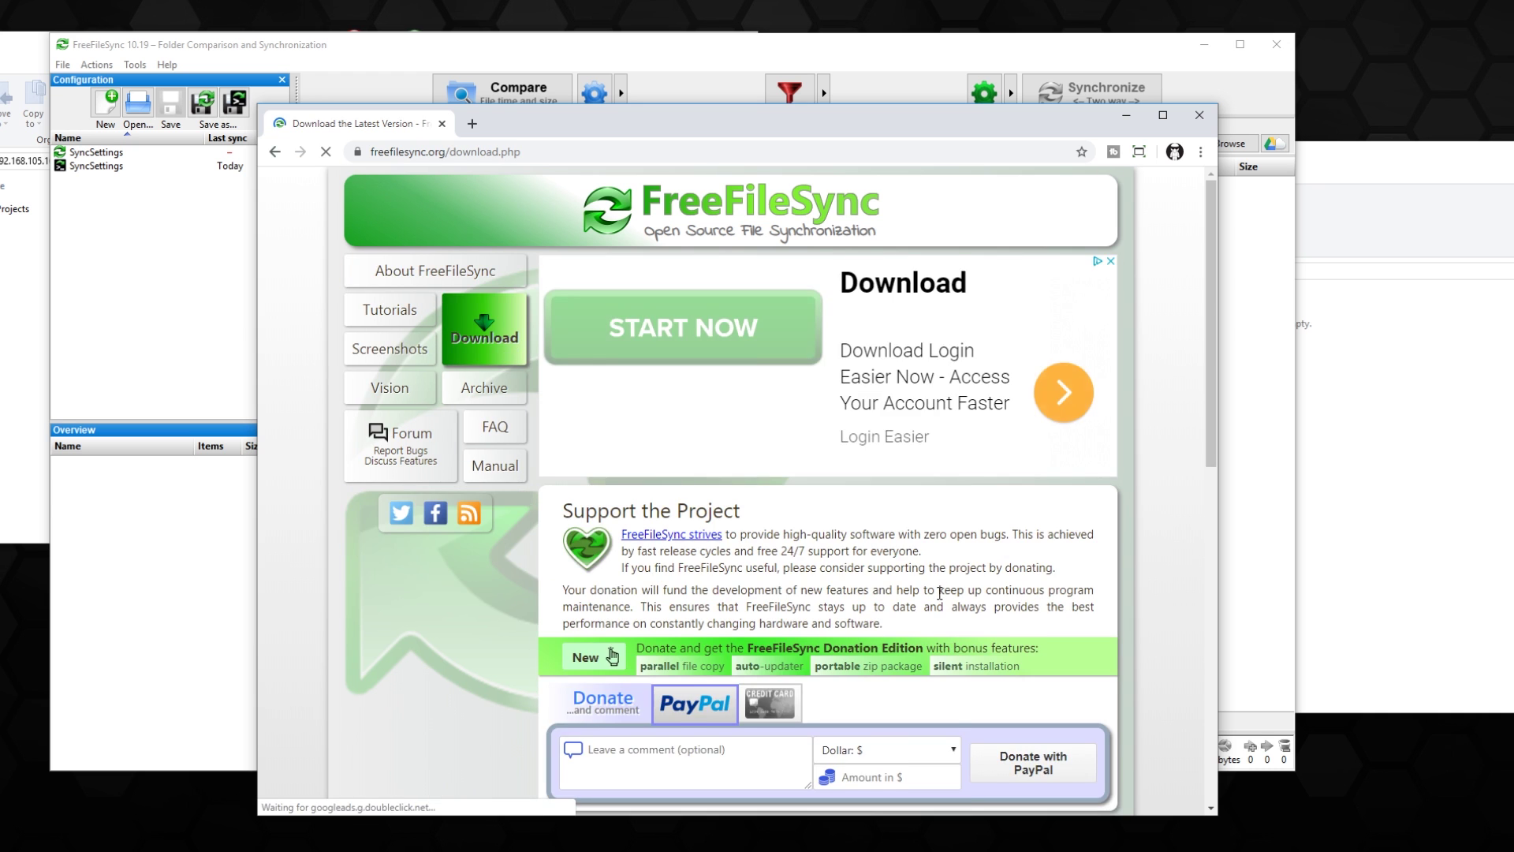
scroll(887, 582, down, 10)
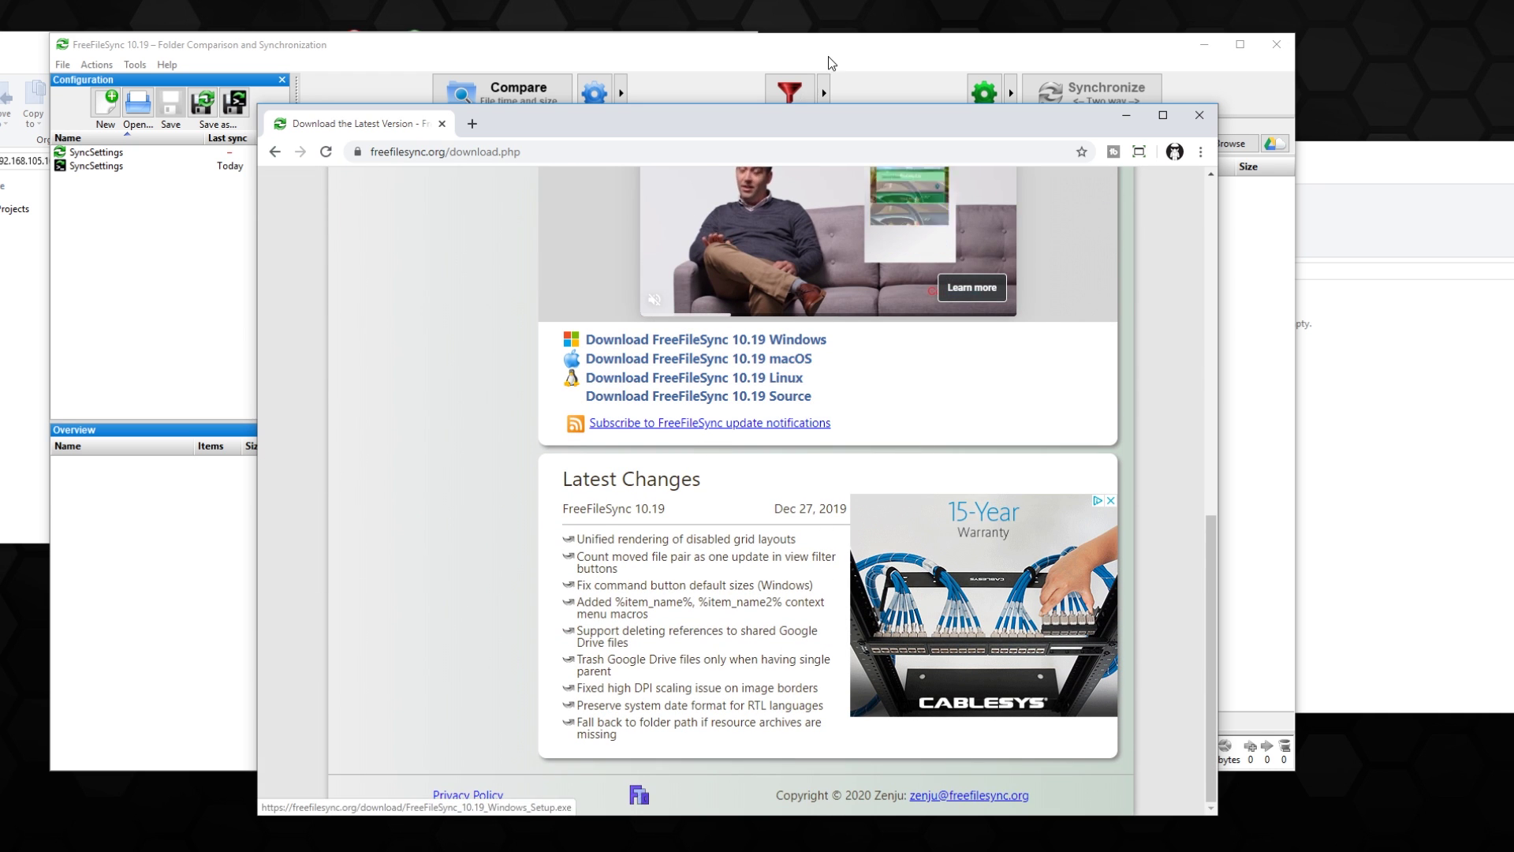
click(837, 58)
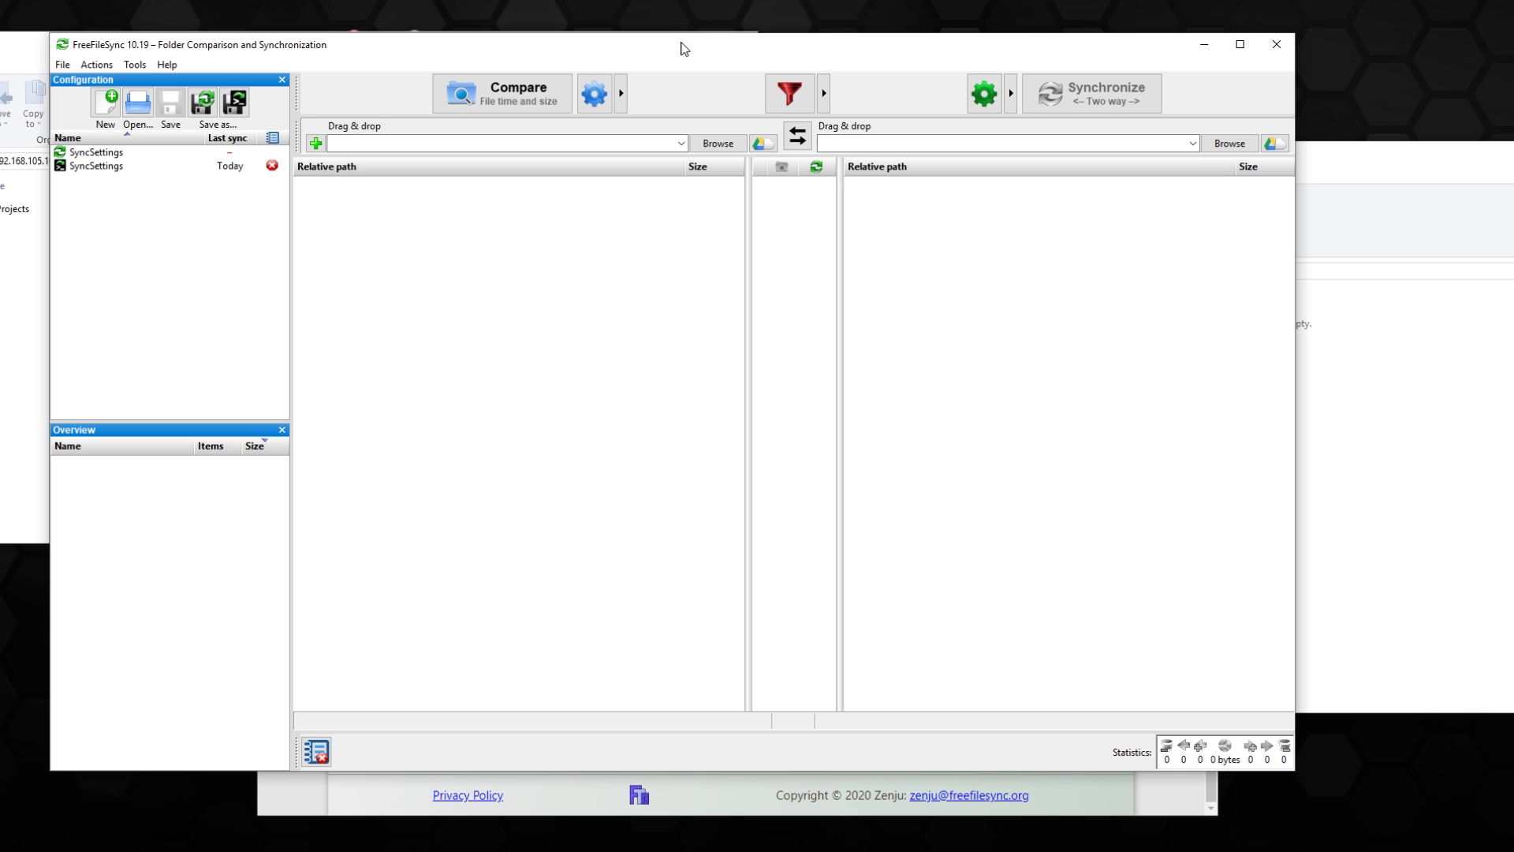
- Bring the VS Projects 2010 Explorer window forward, then switch back to FreeFileSync
click(24, 45)
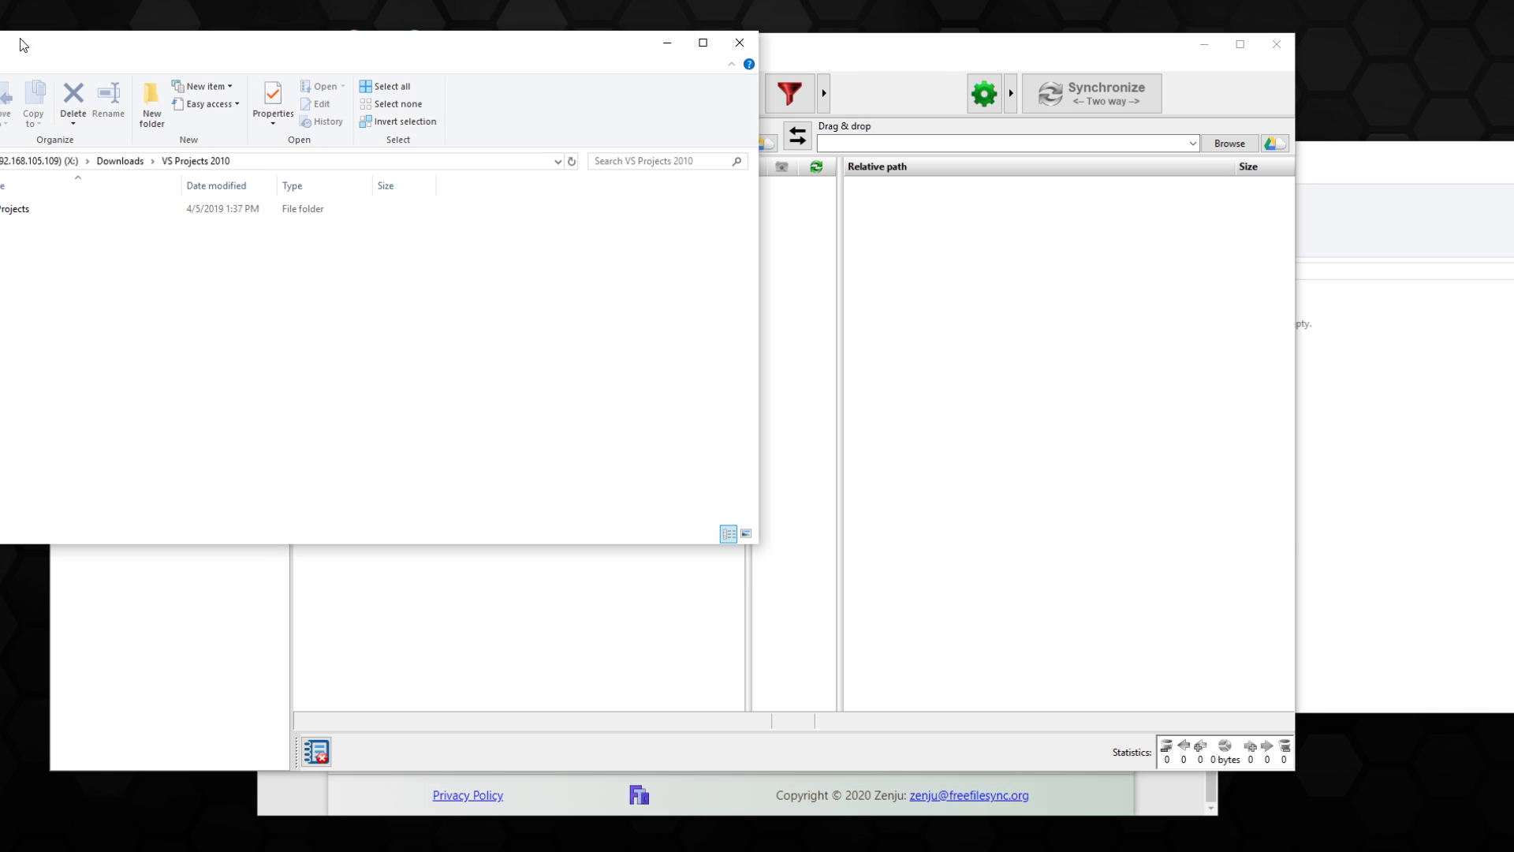
click(938, 69)
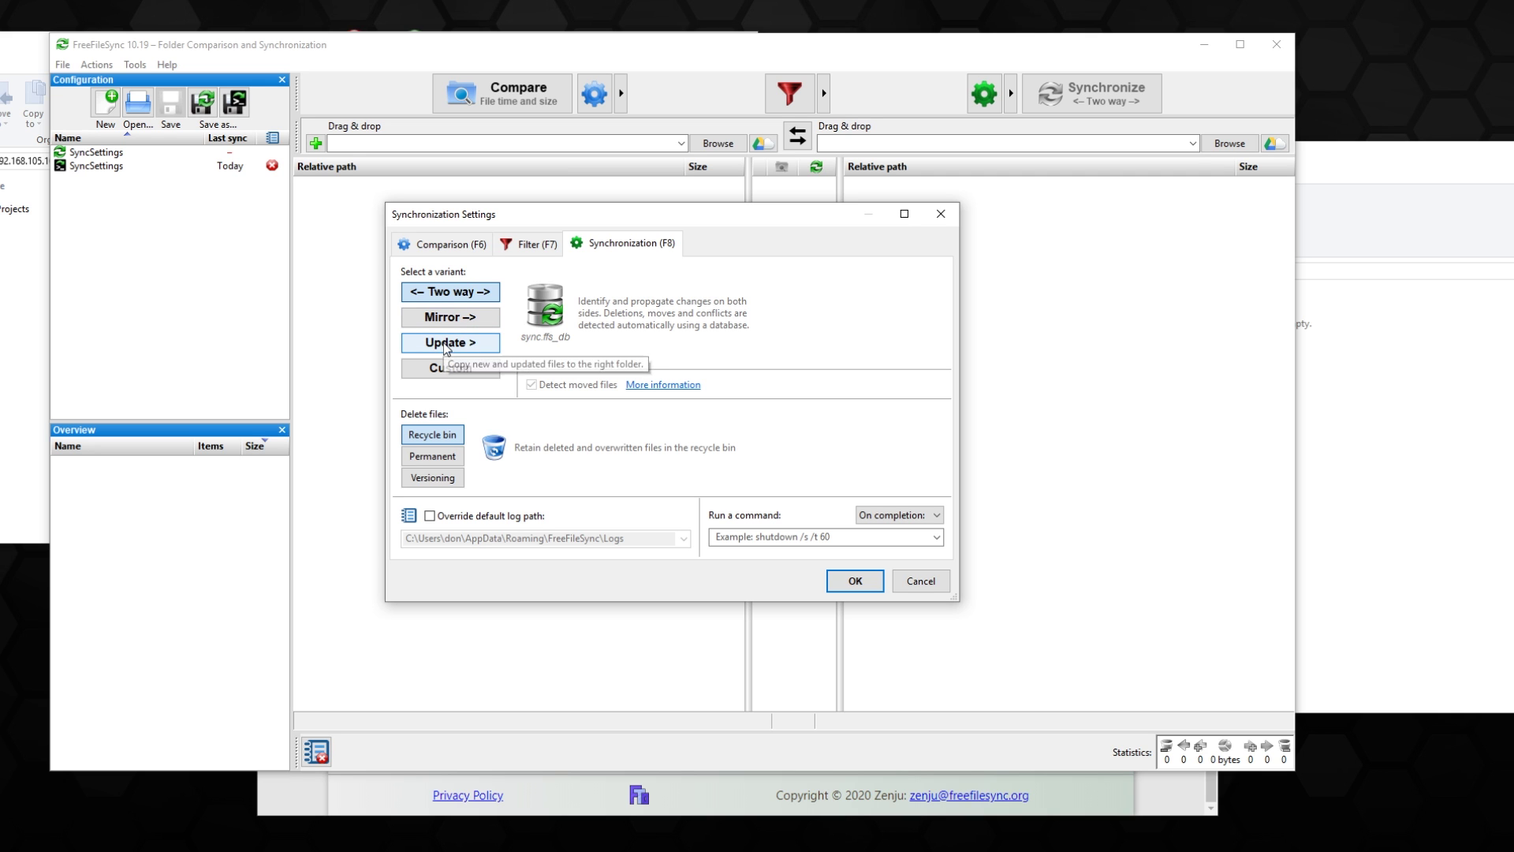
- Dismiss the settings dialog and browse the Media, DataStore and dataserver network drives for the source
click(920, 581)
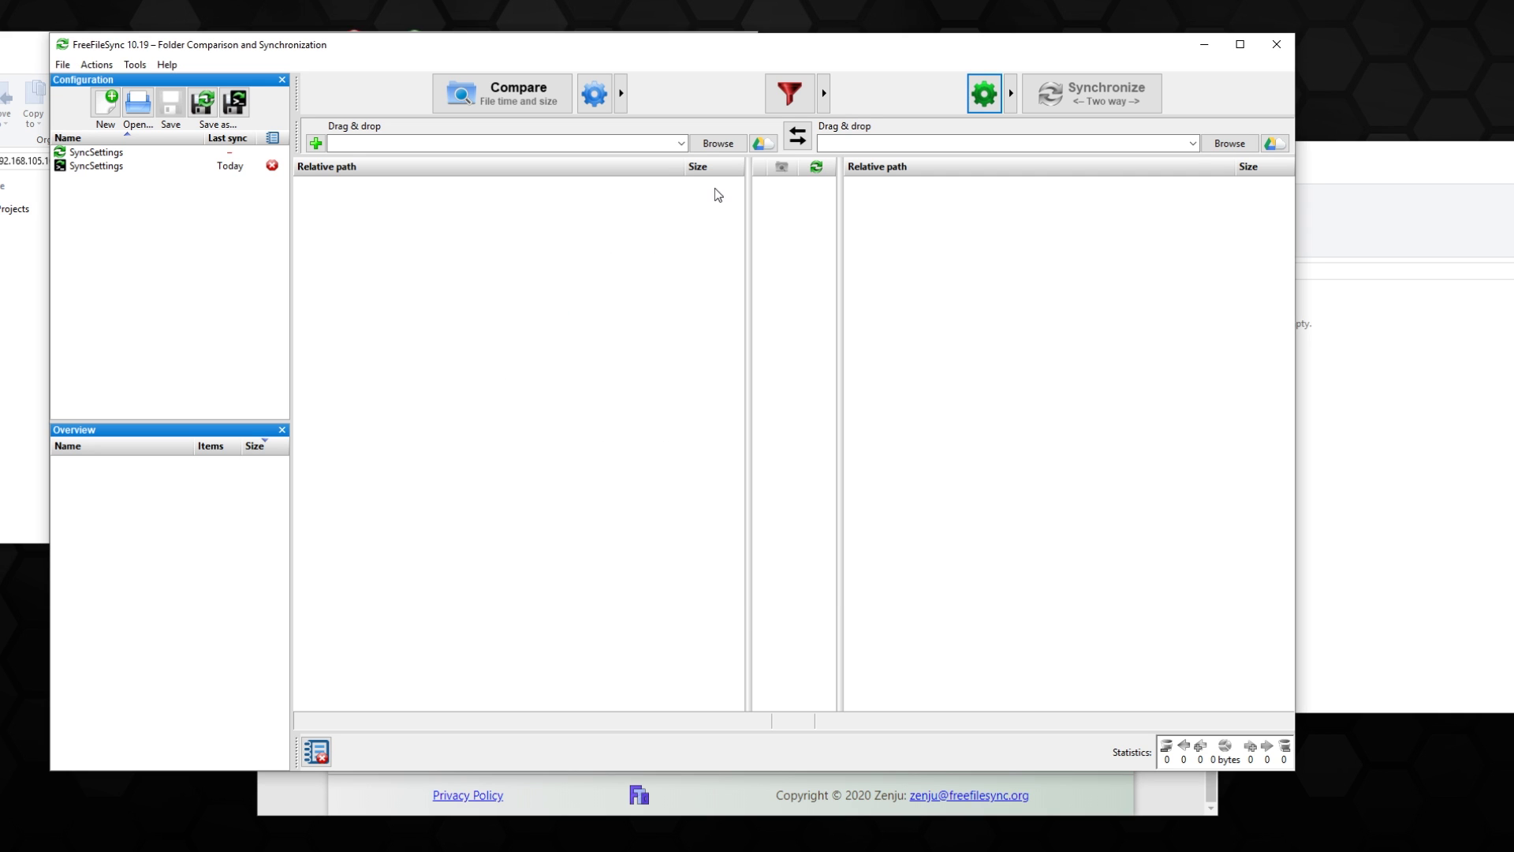
click(718, 149)
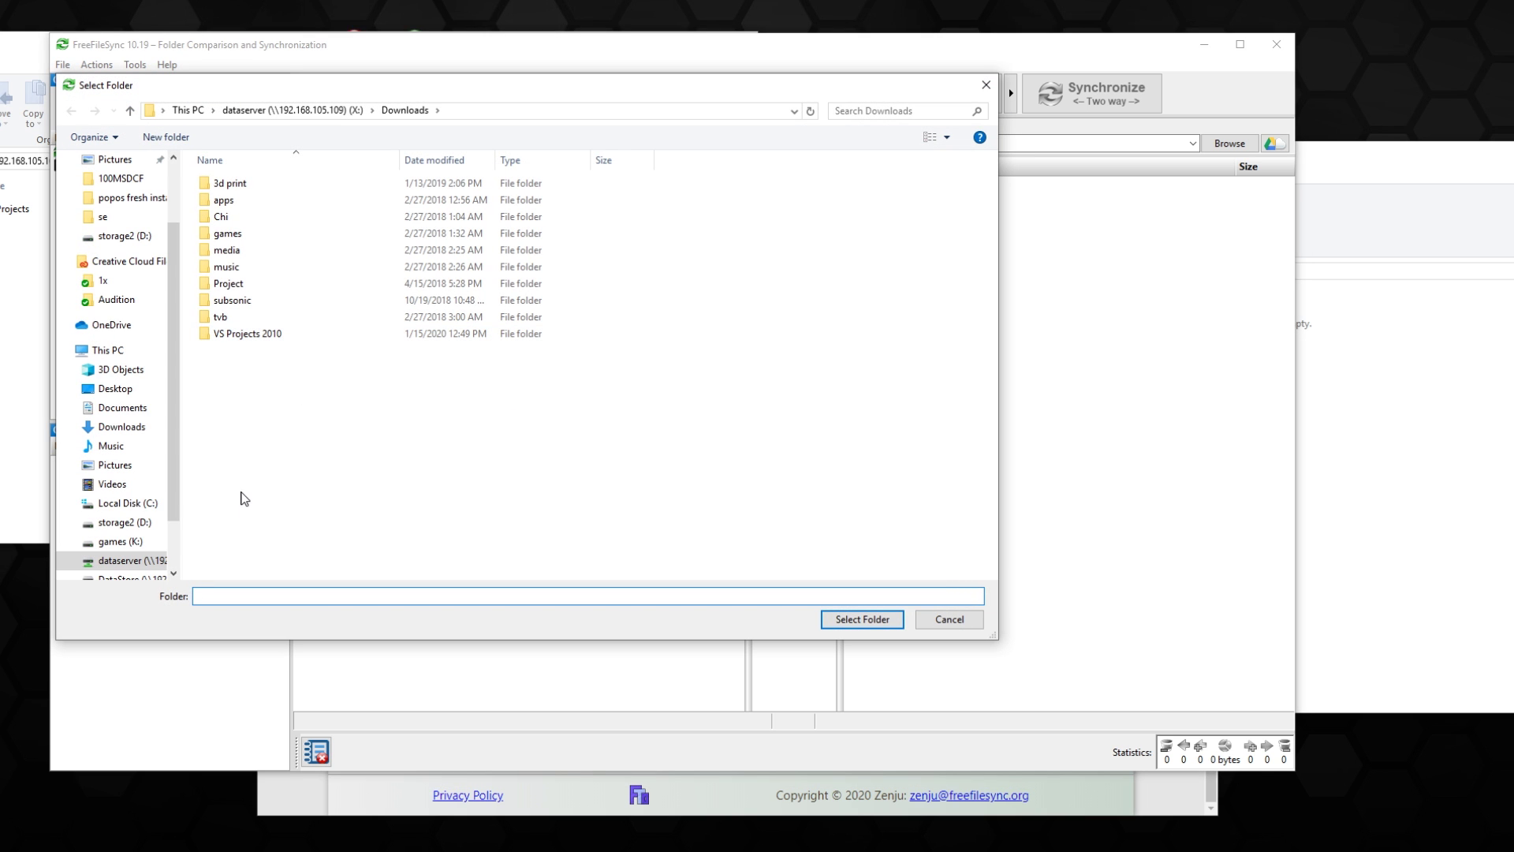
scroll(142, 505, down, 3)
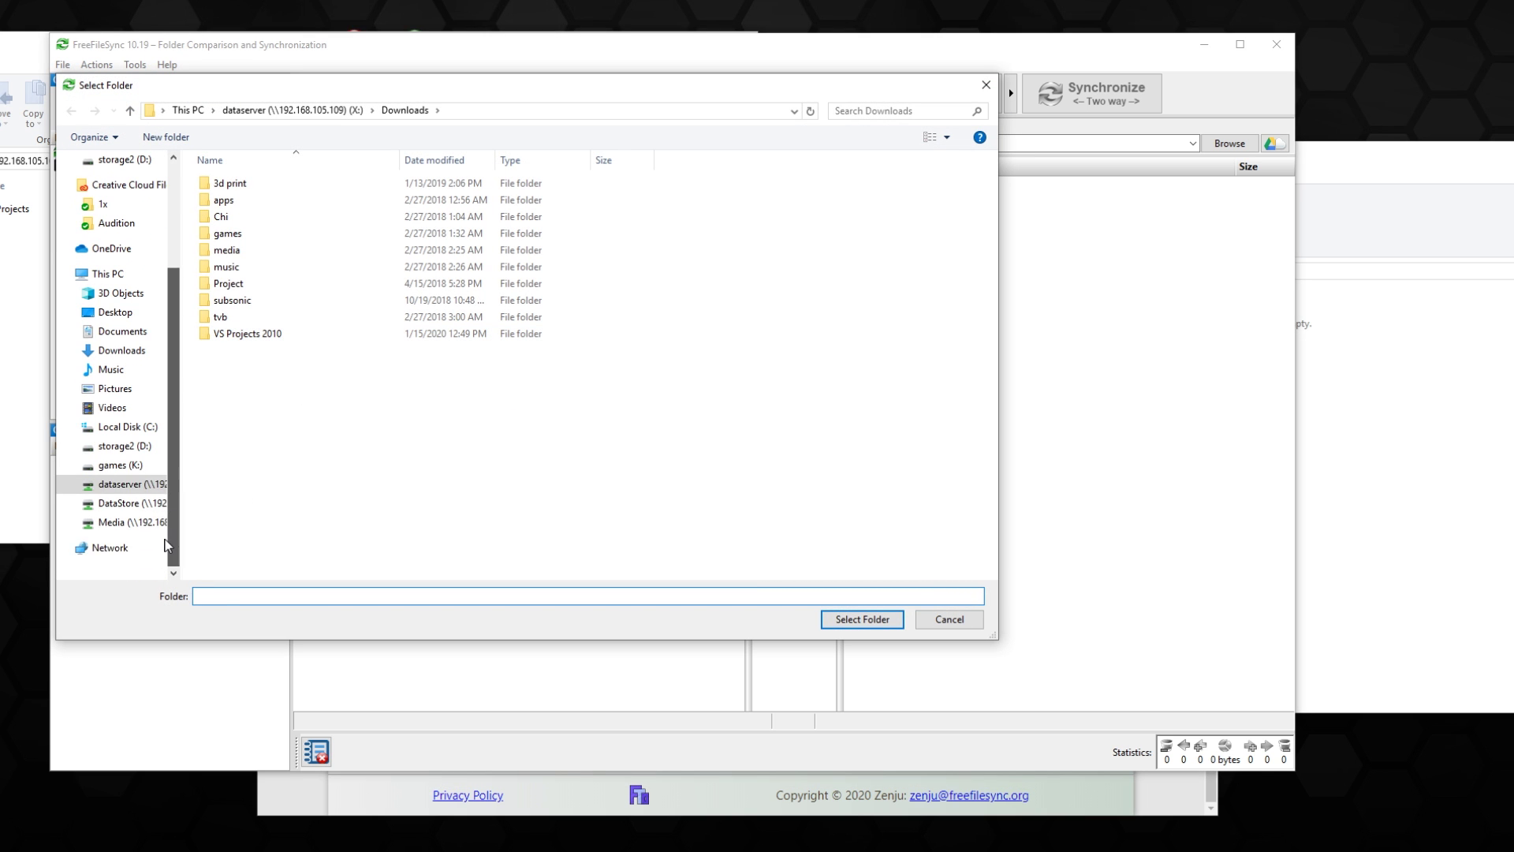
click(158, 544)
click(146, 523)
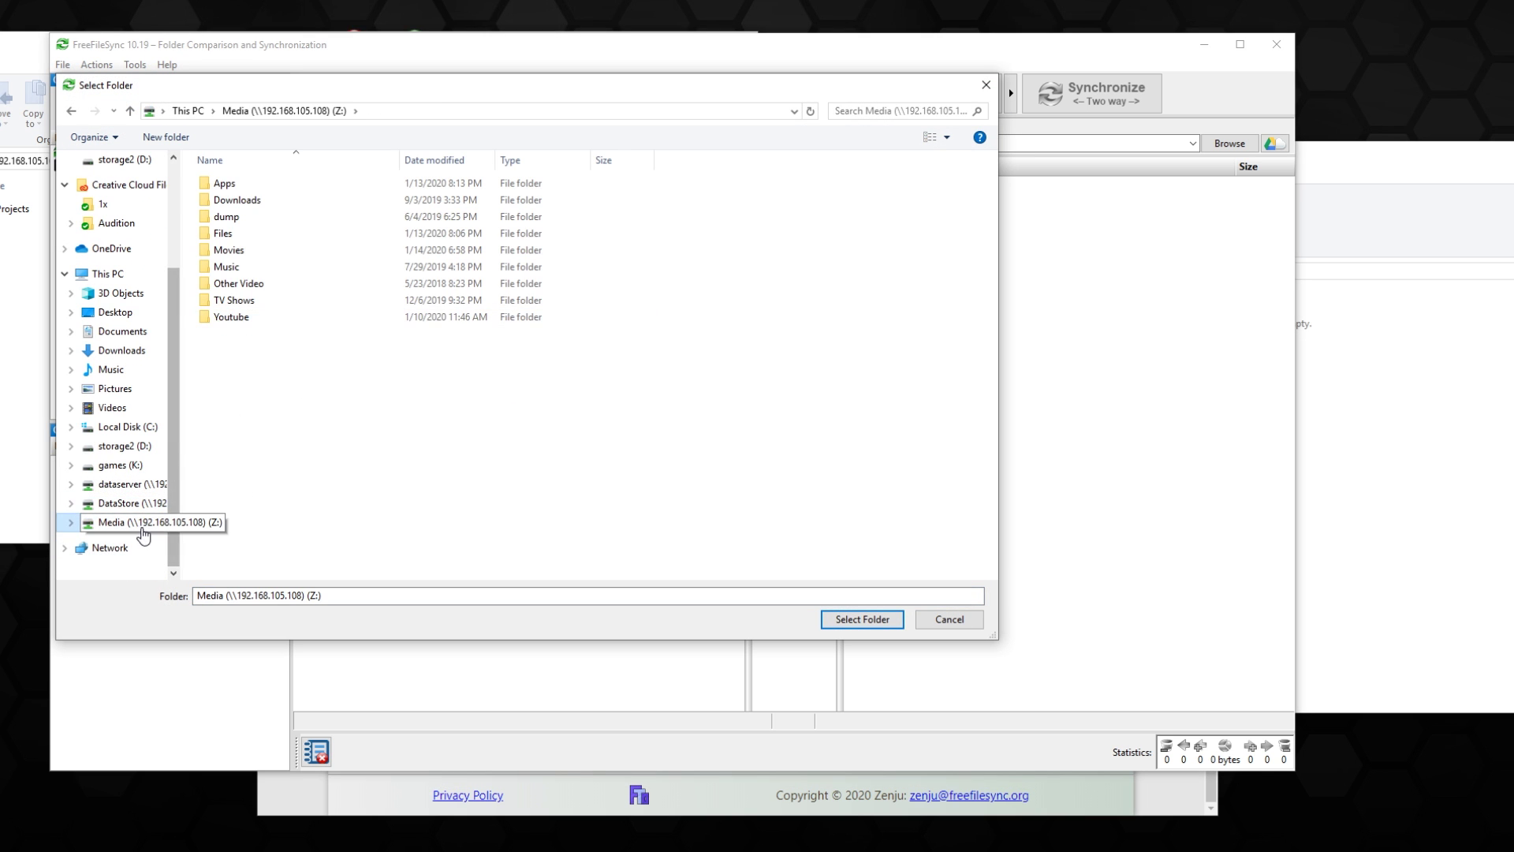
click(138, 505)
click(132, 484)
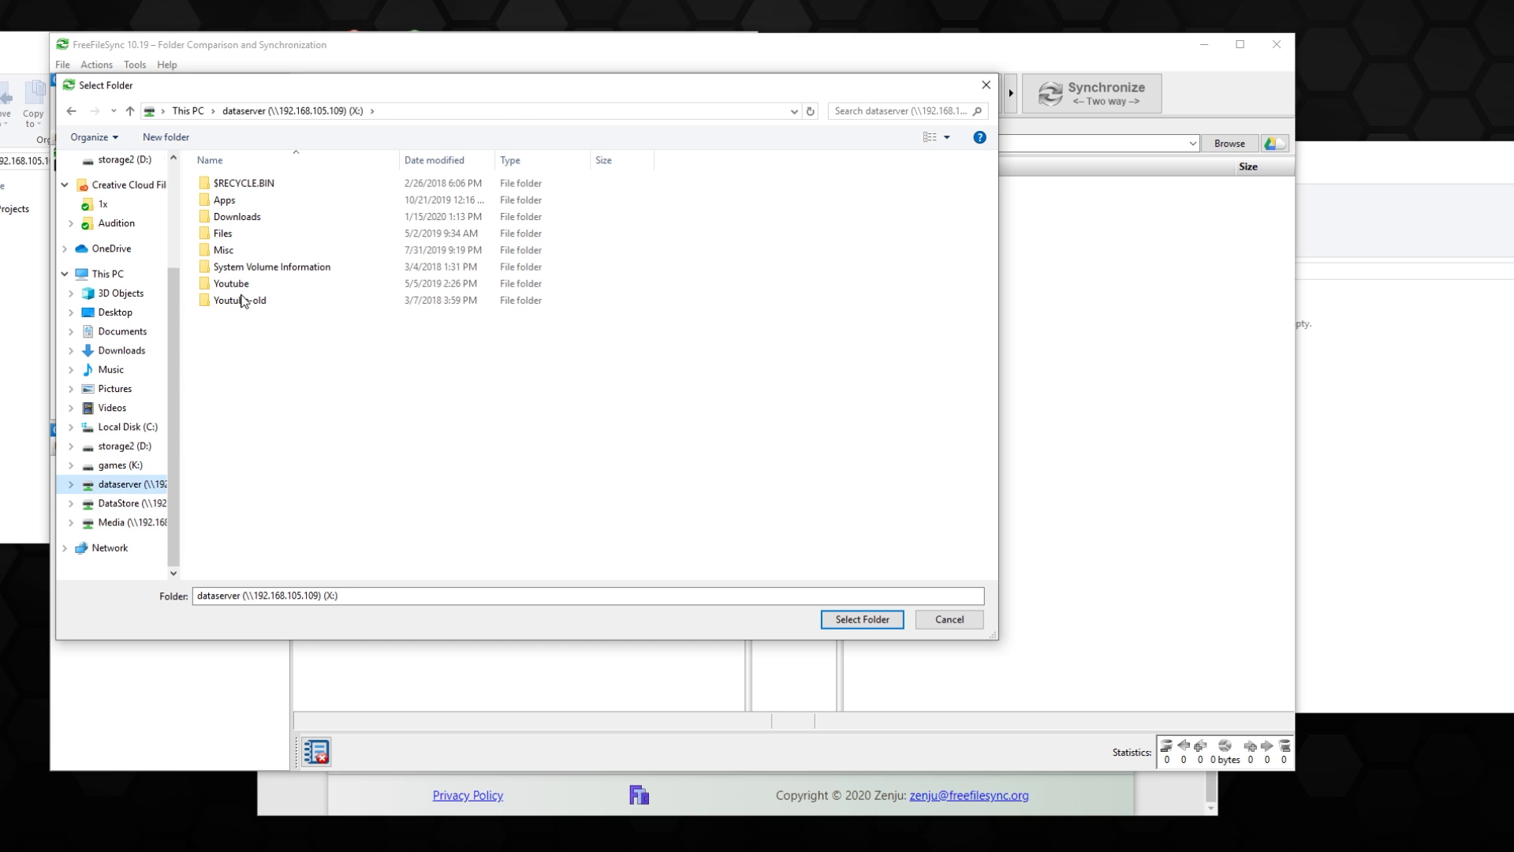
- Set X:\Downloads\VS Projects 2010\Projects as the left folder and D:\backup as the right
double_click(241, 298)
click(245, 189)
click(862, 619)
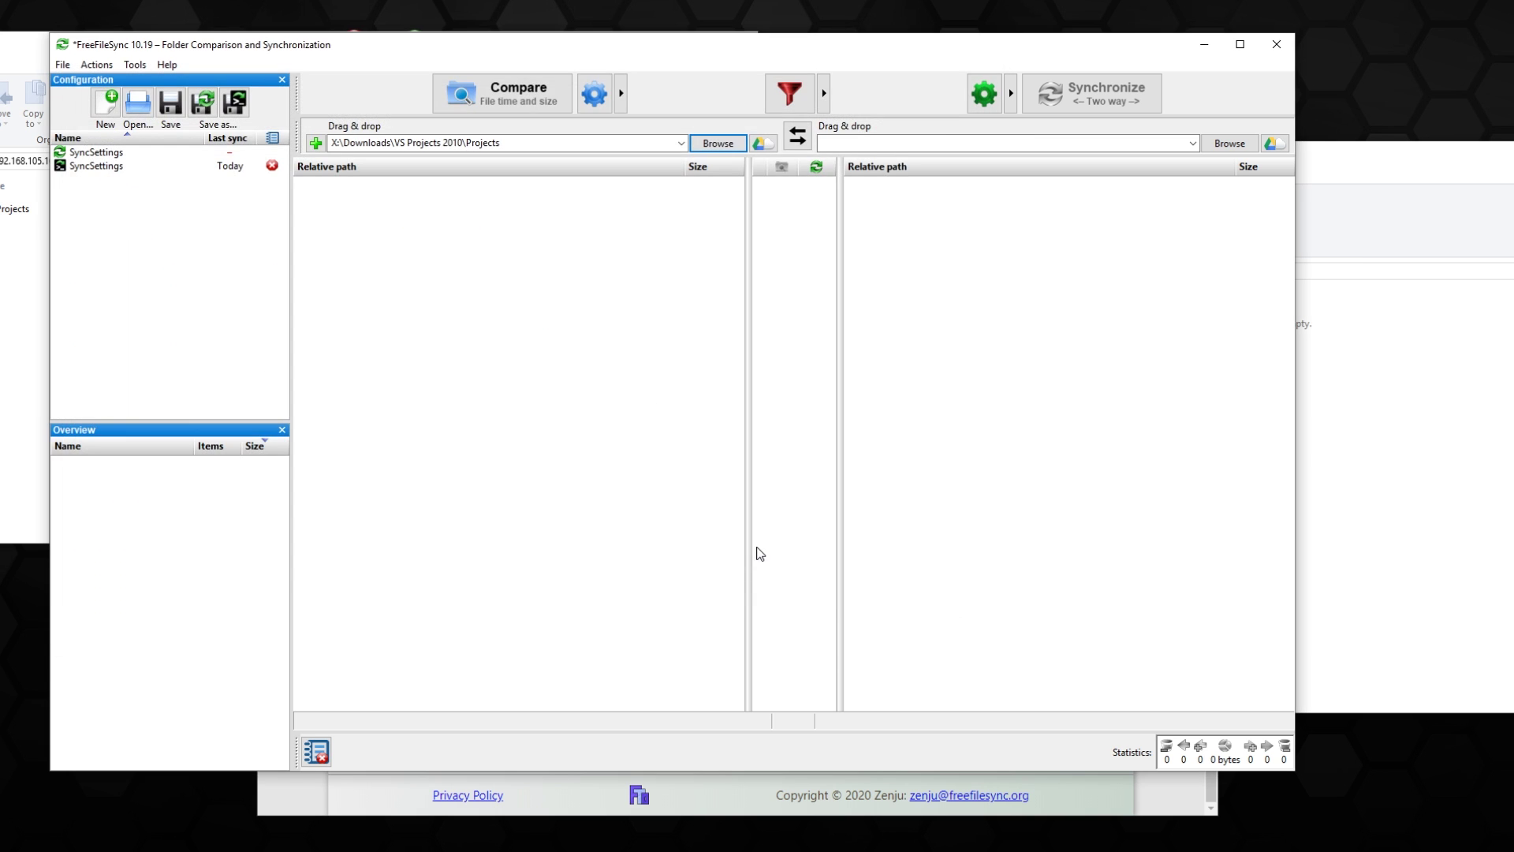
click(1232, 146)
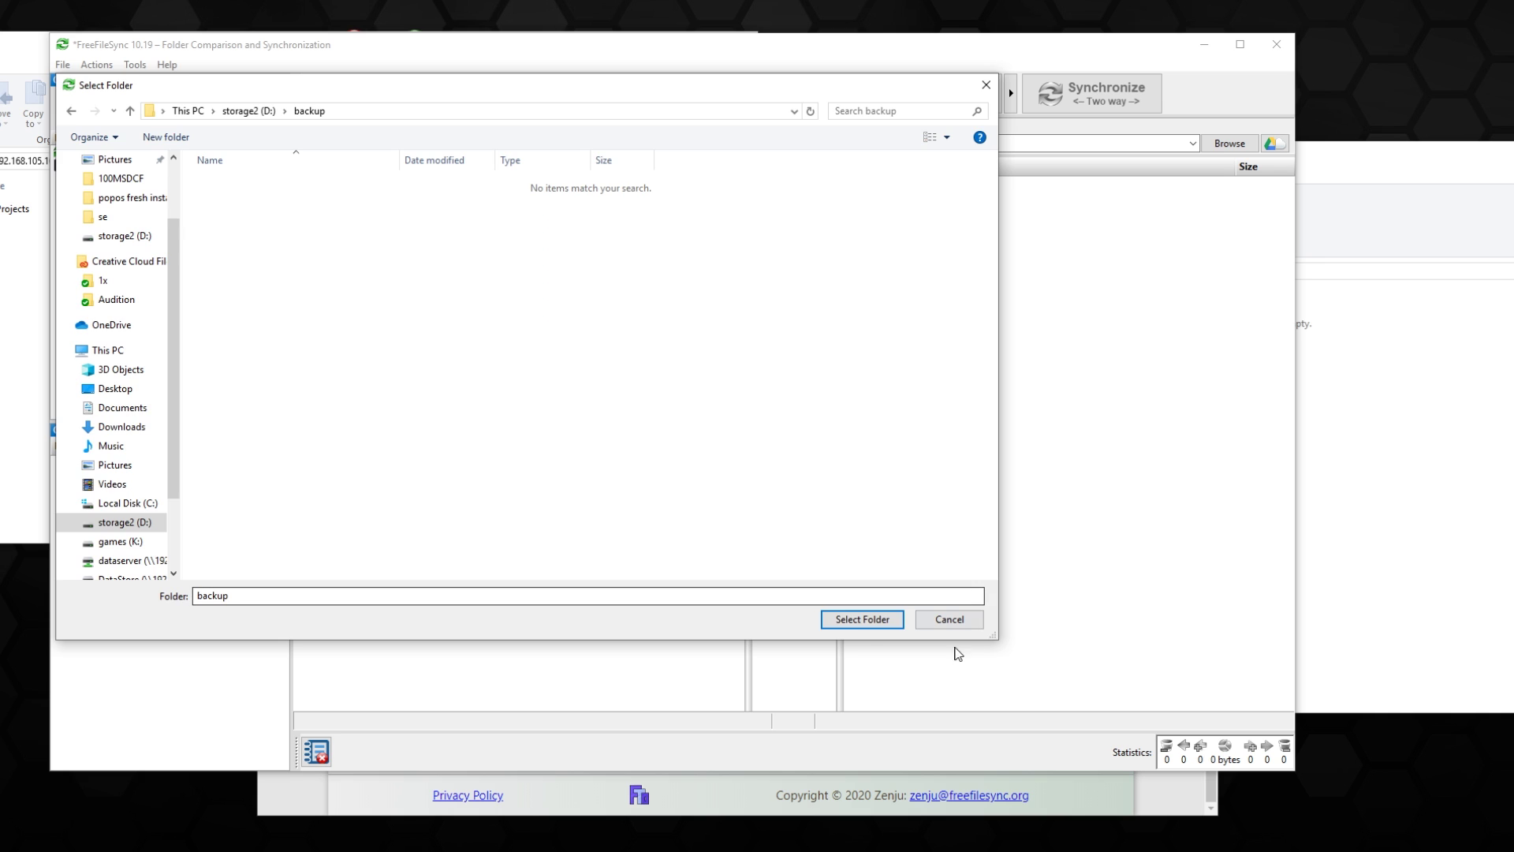
click(867, 621)
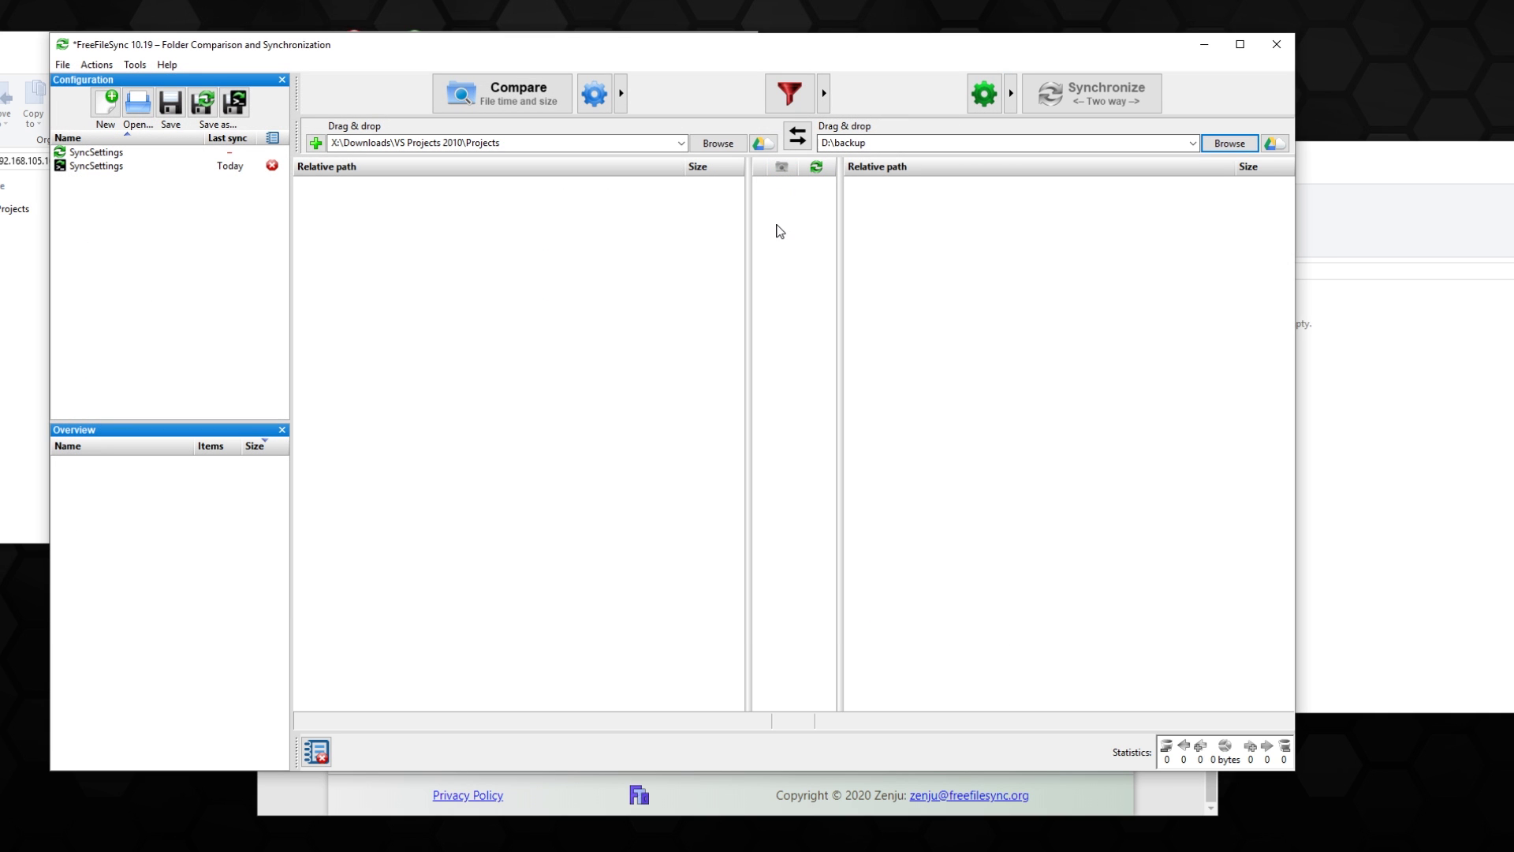
- Compare the folders and uncheck backups, Properties and bin, leaving 1,251 of 1,290 items
click(540, 100)
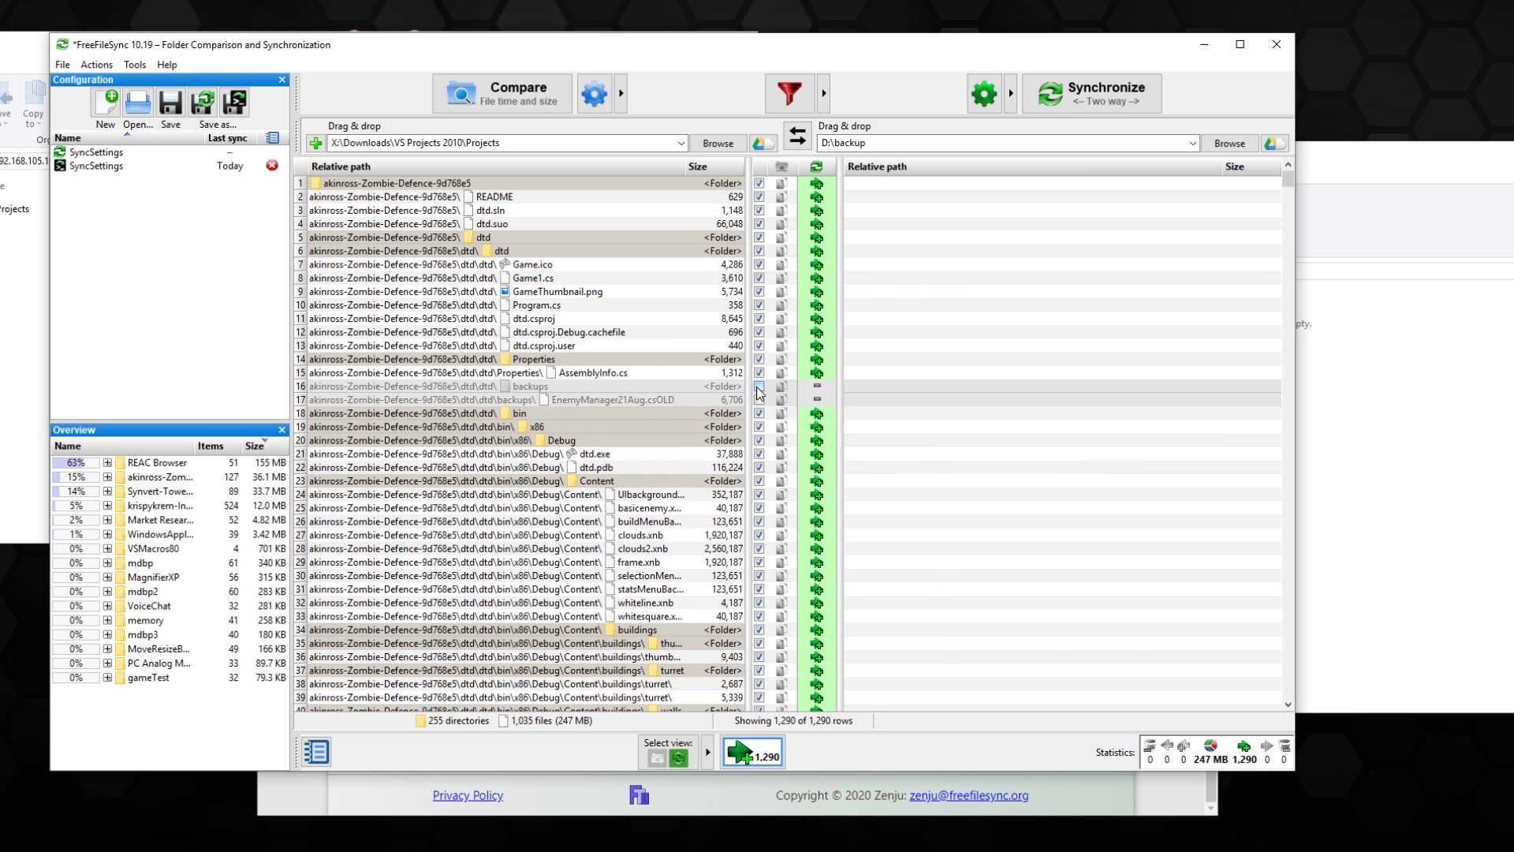
click(758, 386)
click(759, 359)
click(759, 373)
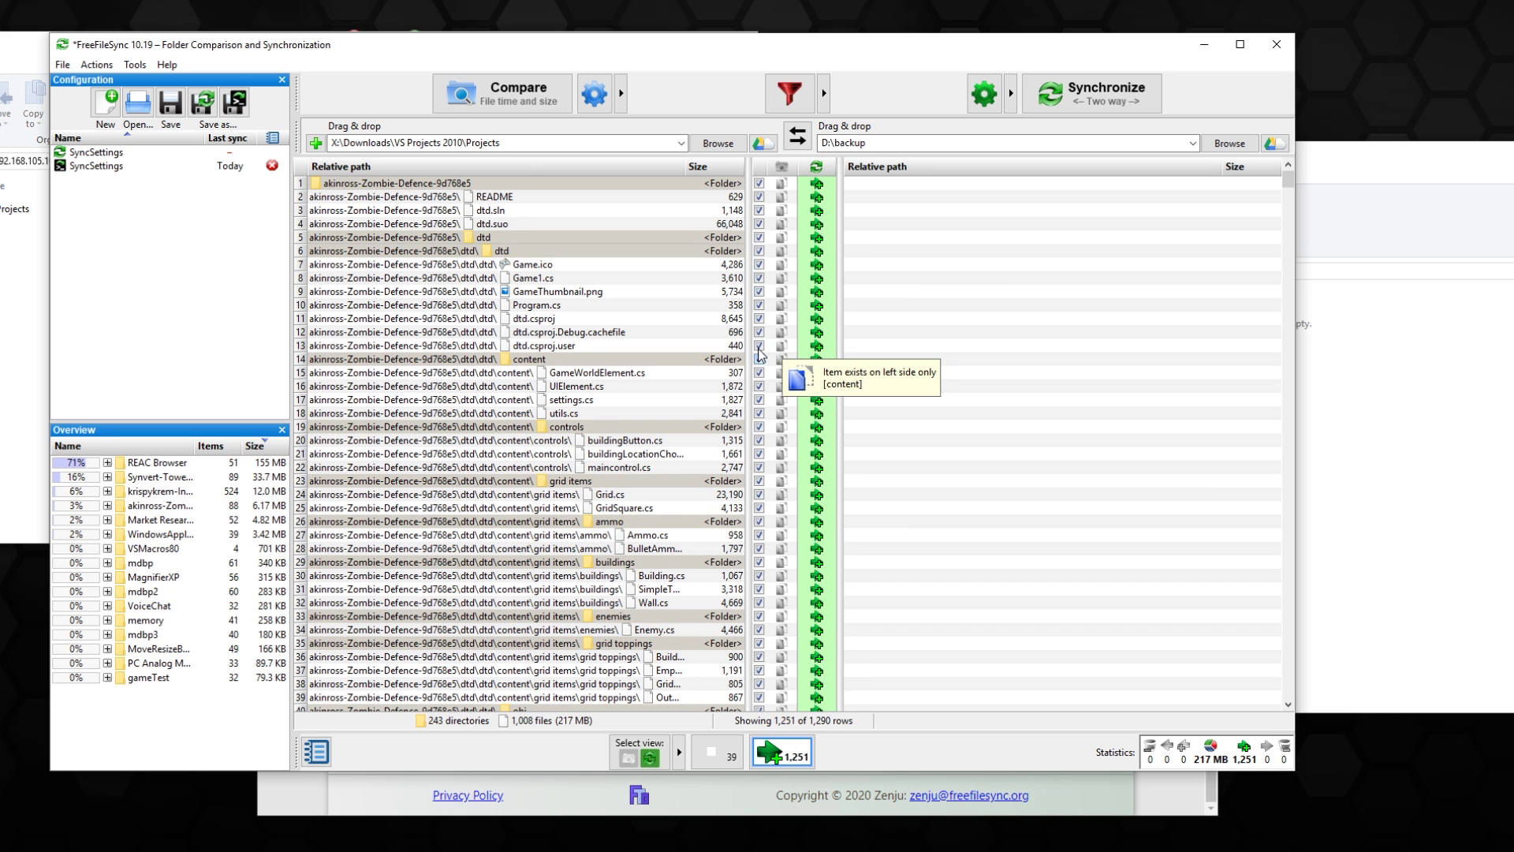
click(179, 110)
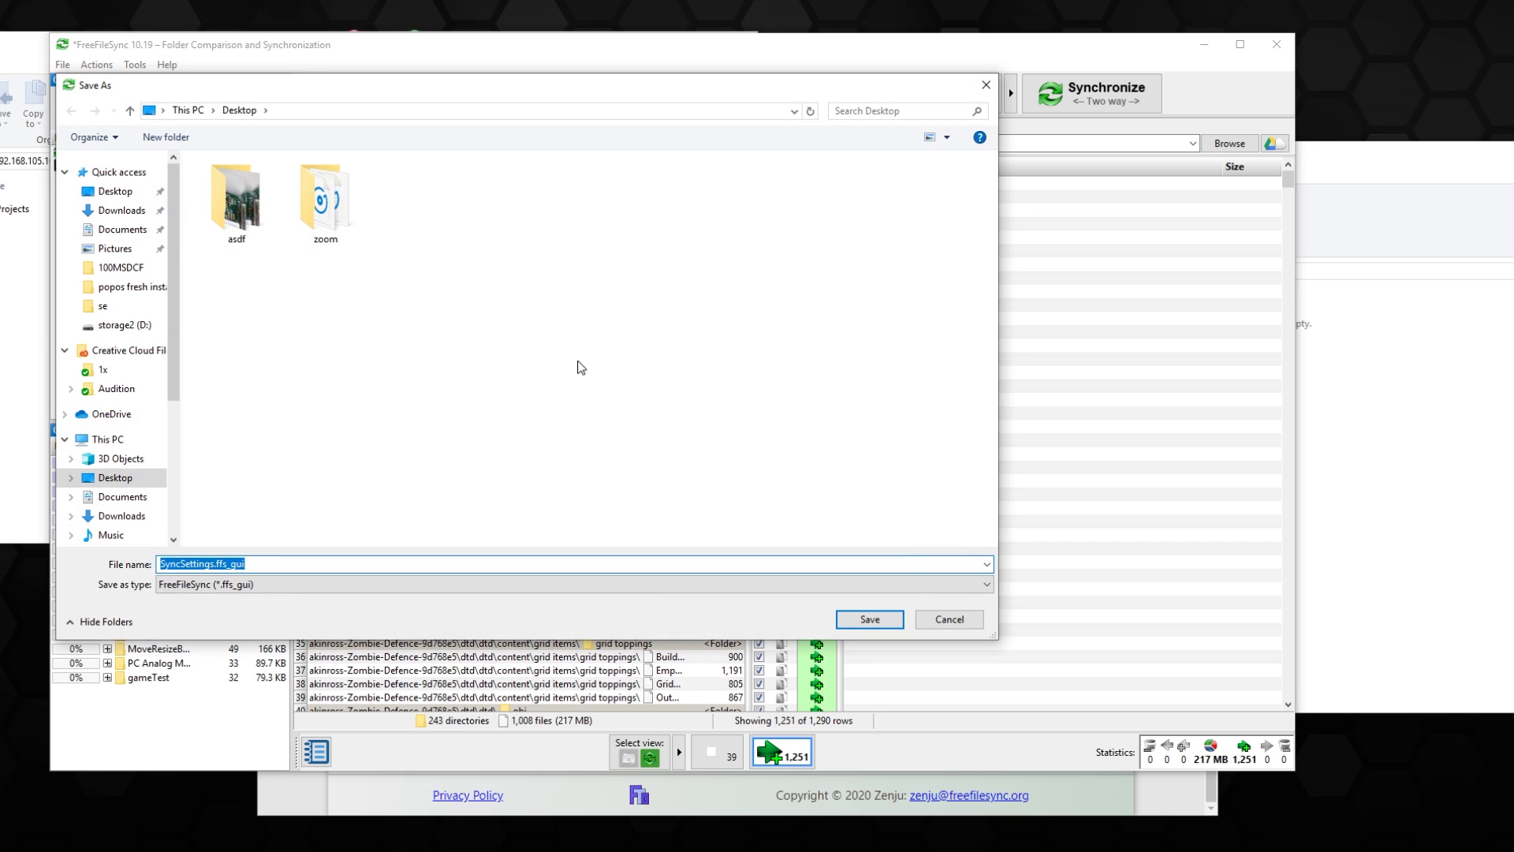
- Save the setup as batch job BatchRun.ffs_batch on the desktop, leaving the when-finished option unchanged
click(923, 616)
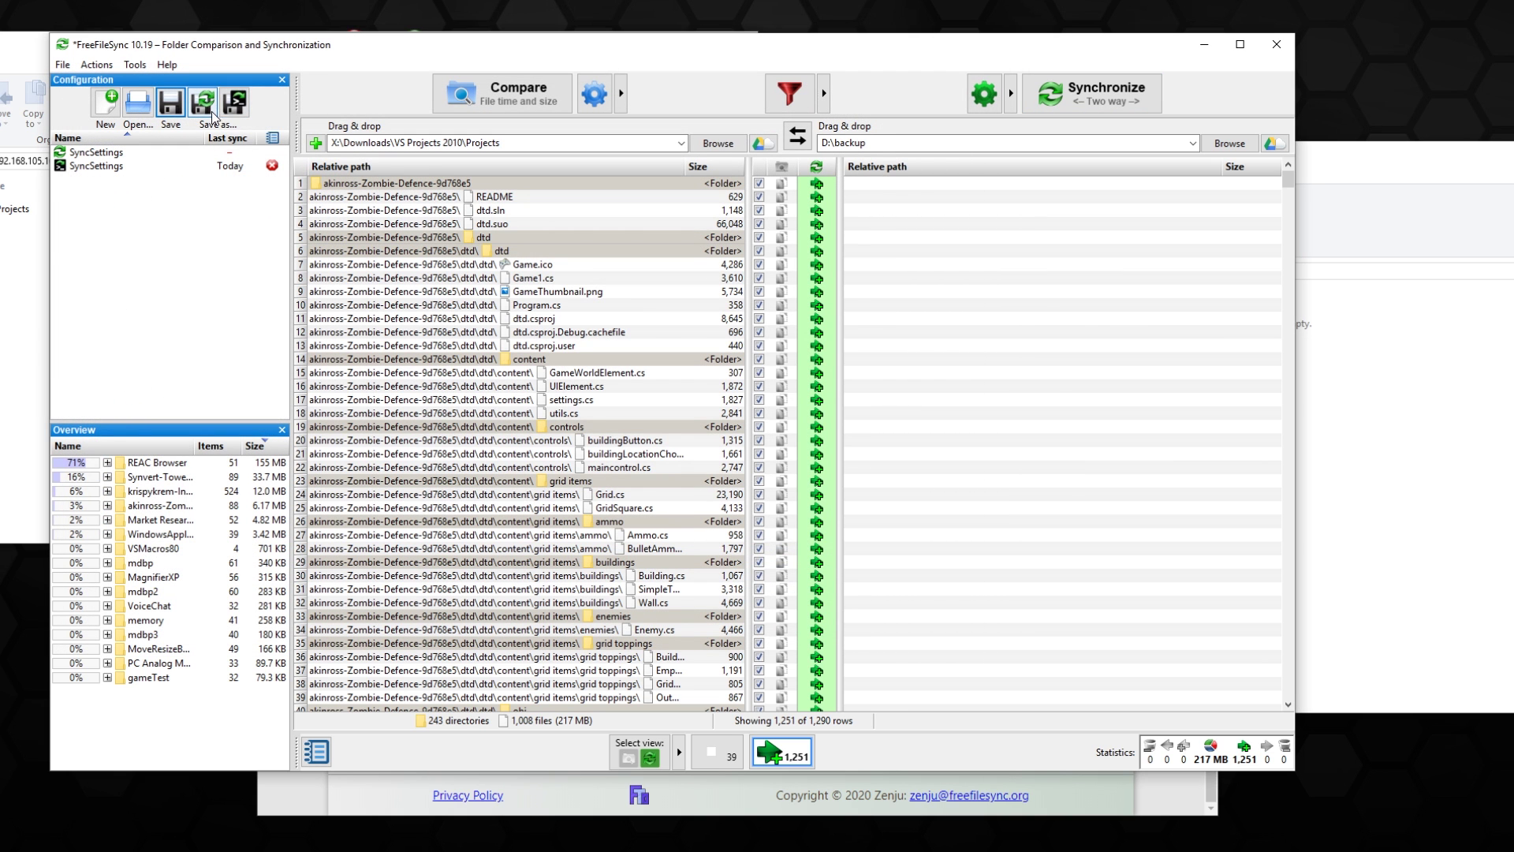
click(236, 105)
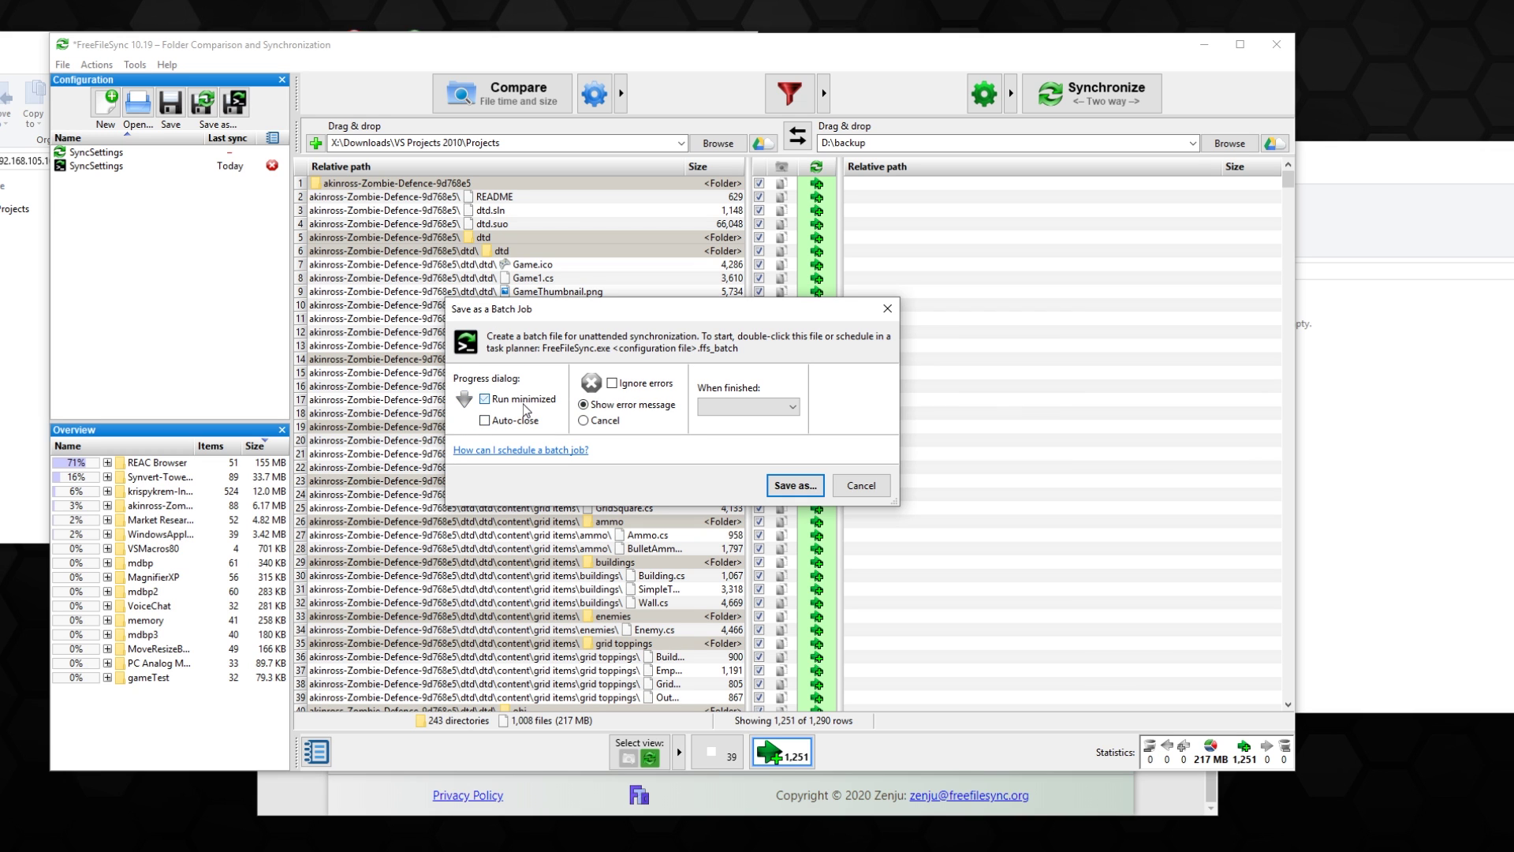
click(741, 406)
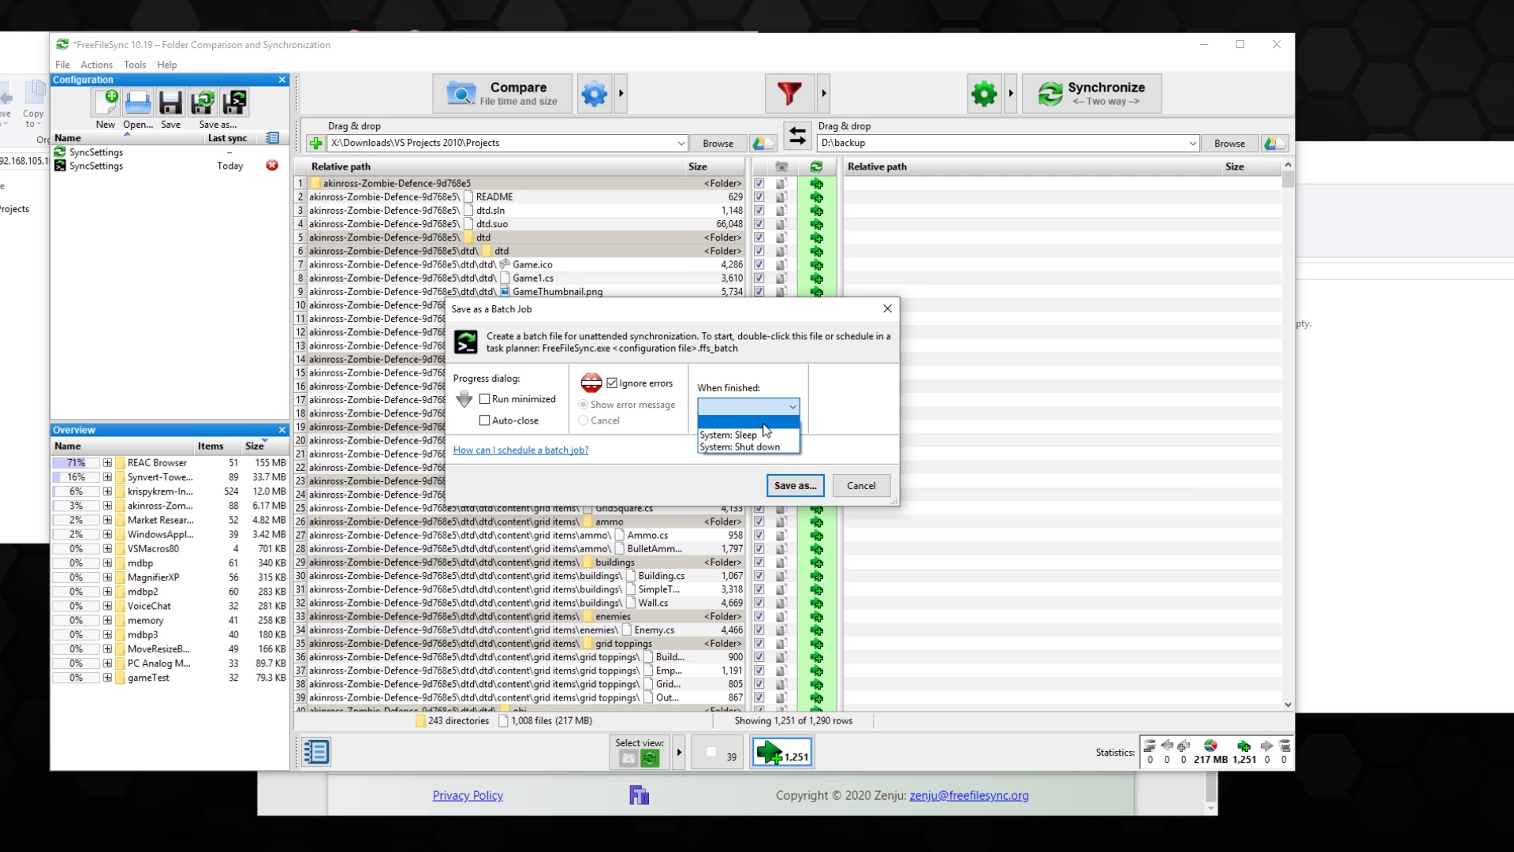
click(873, 455)
click(793, 485)
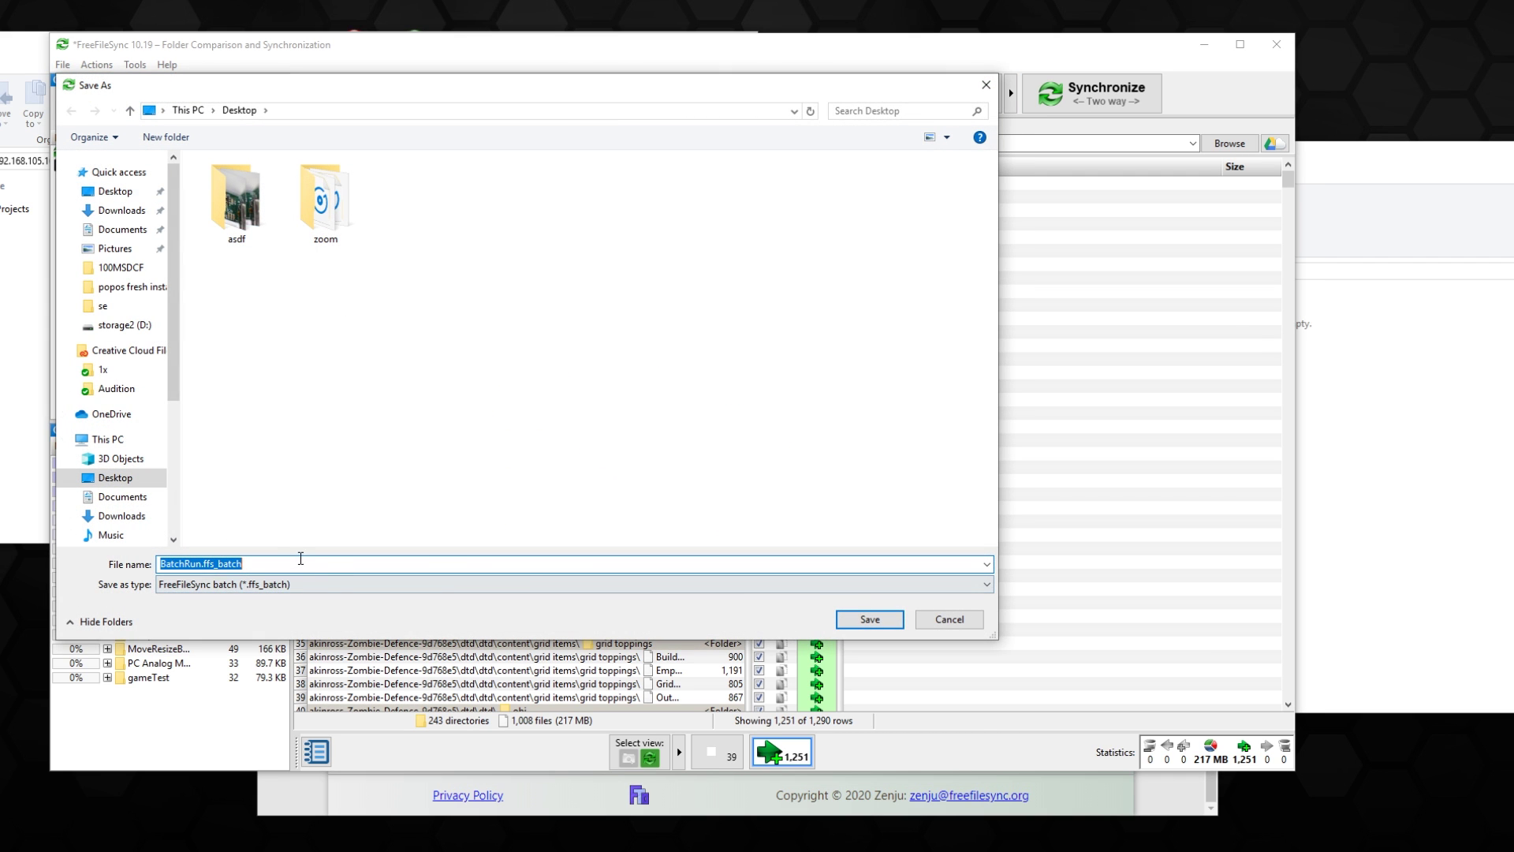
click(939, 619)
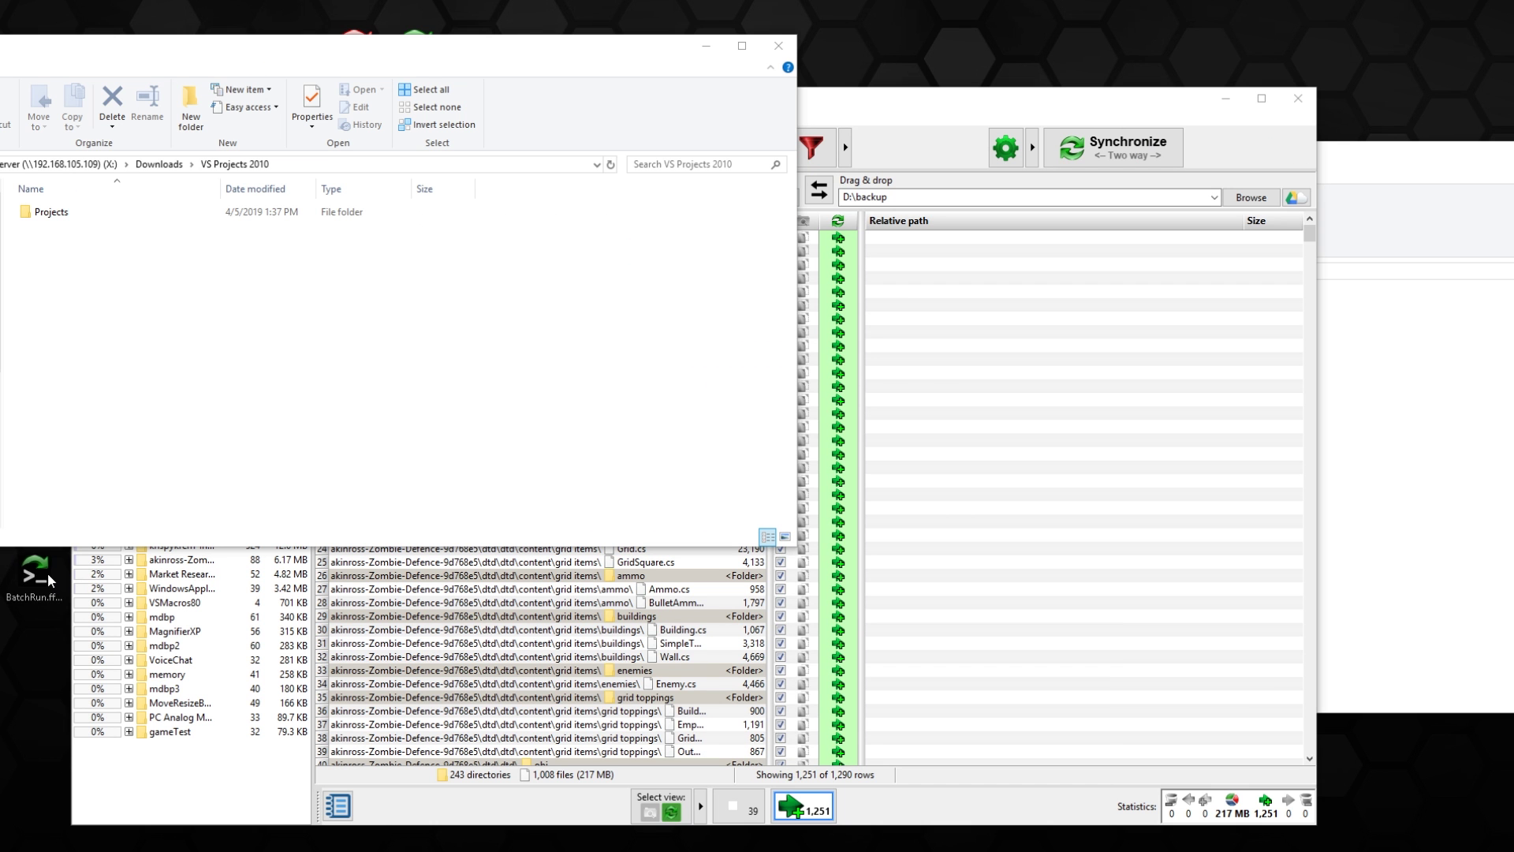
drag(49, 579, 65, 619)
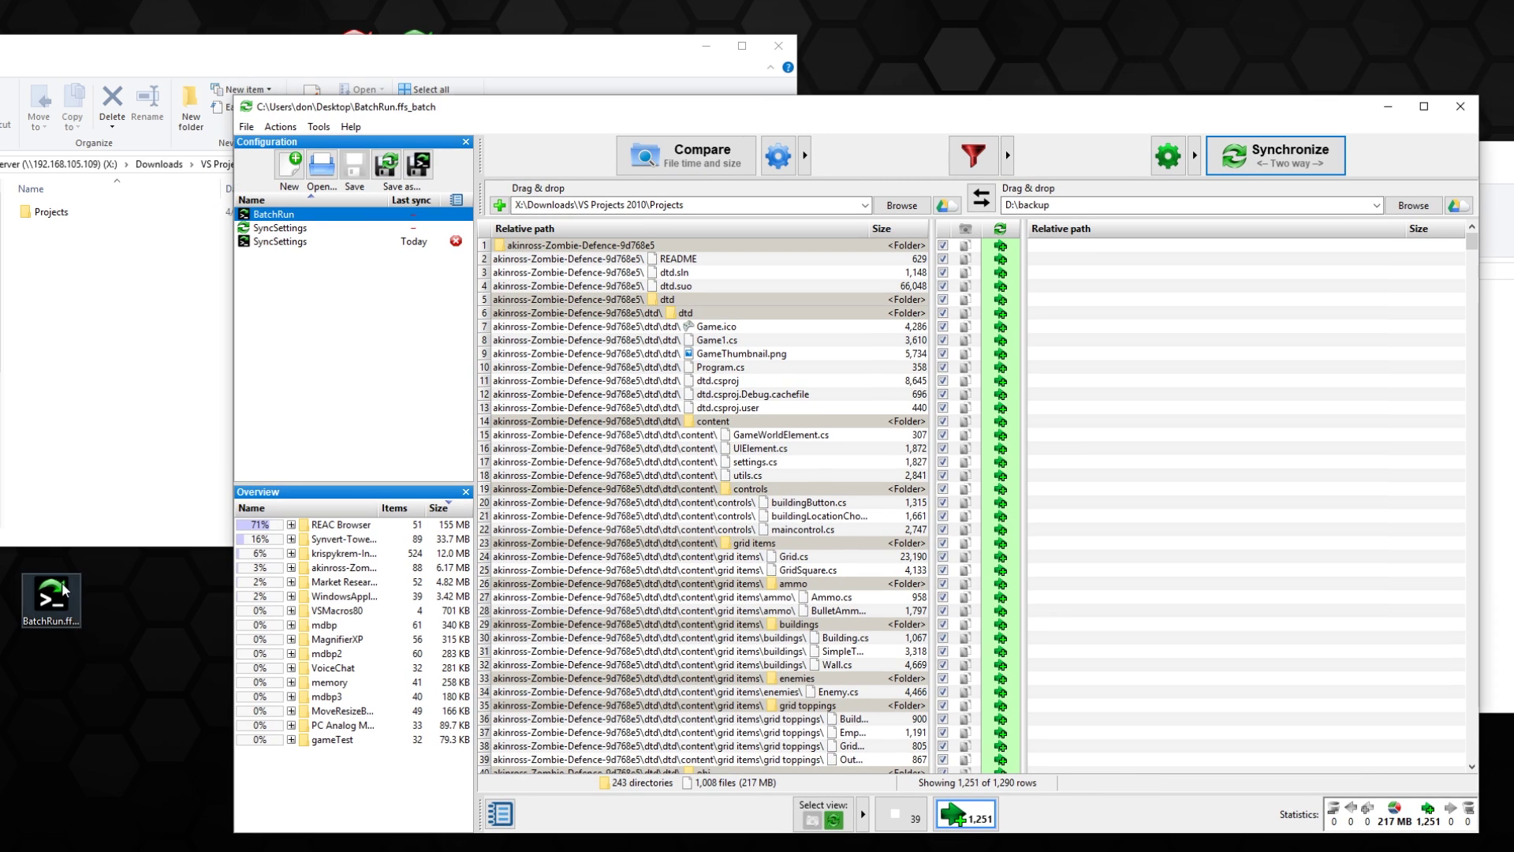
- In the BatchRun job's synchronization settings, switch the variant from Two way to Update and confirm
drag(51, 595, 184, 584)
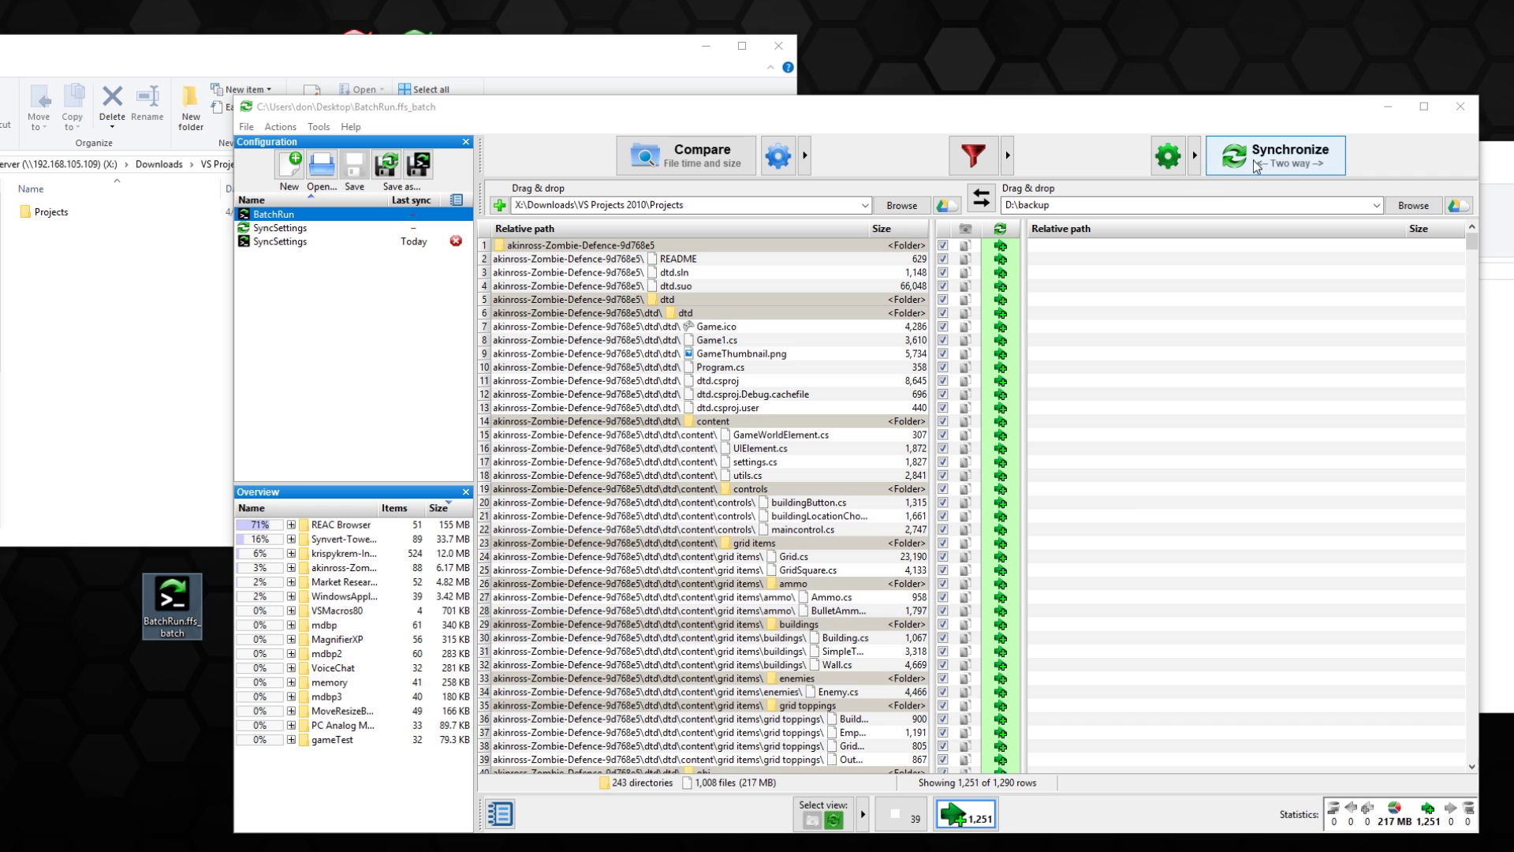
click(1168, 155)
click(596, 381)
click(654, 406)
click(657, 392)
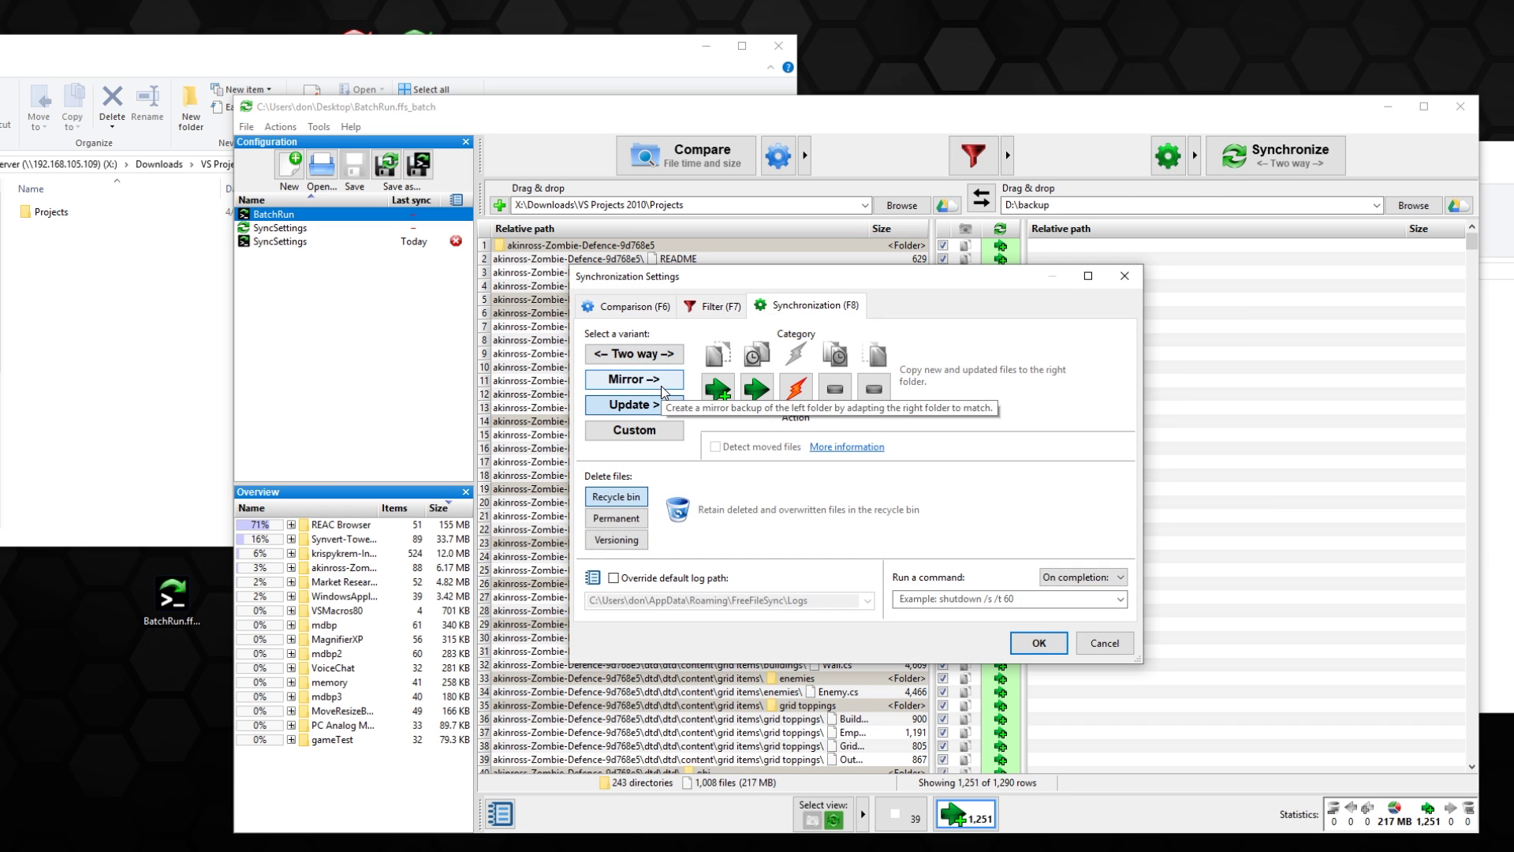
click(654, 405)
click(660, 398)
click(663, 405)
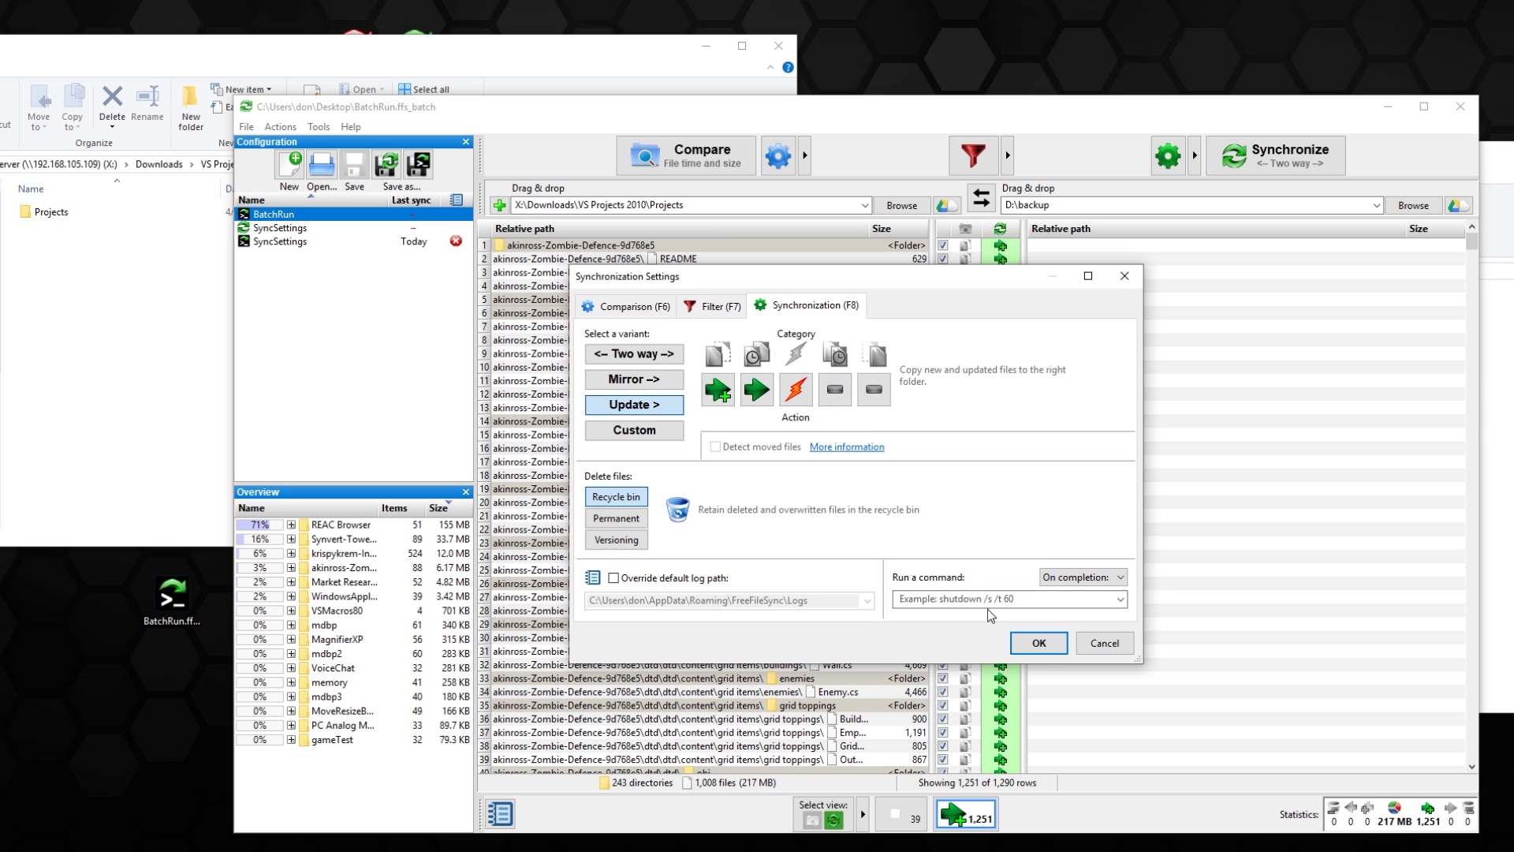
click(1039, 643)
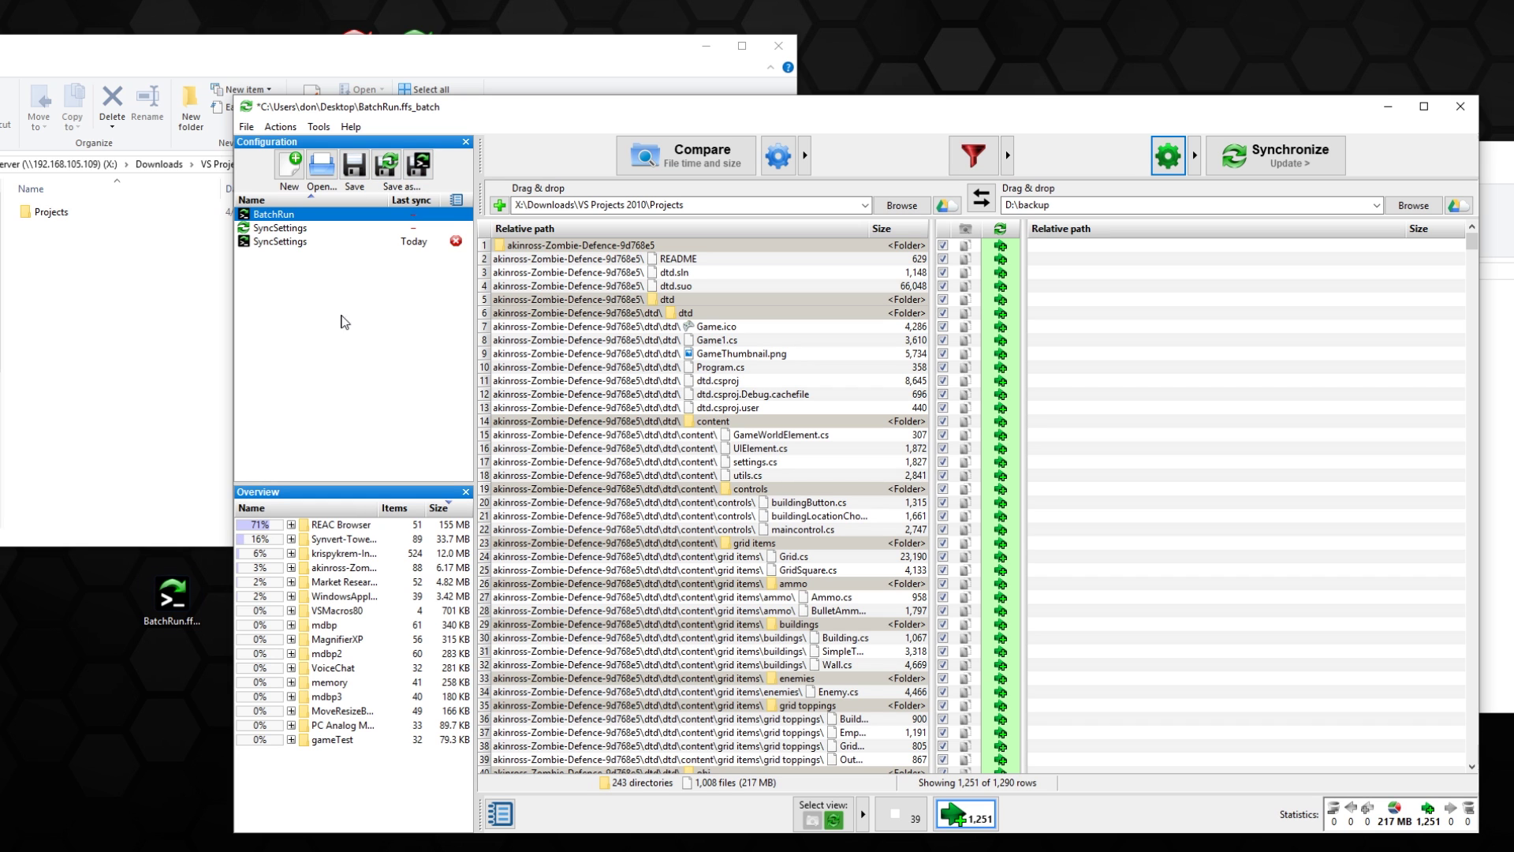
click(165, 597)
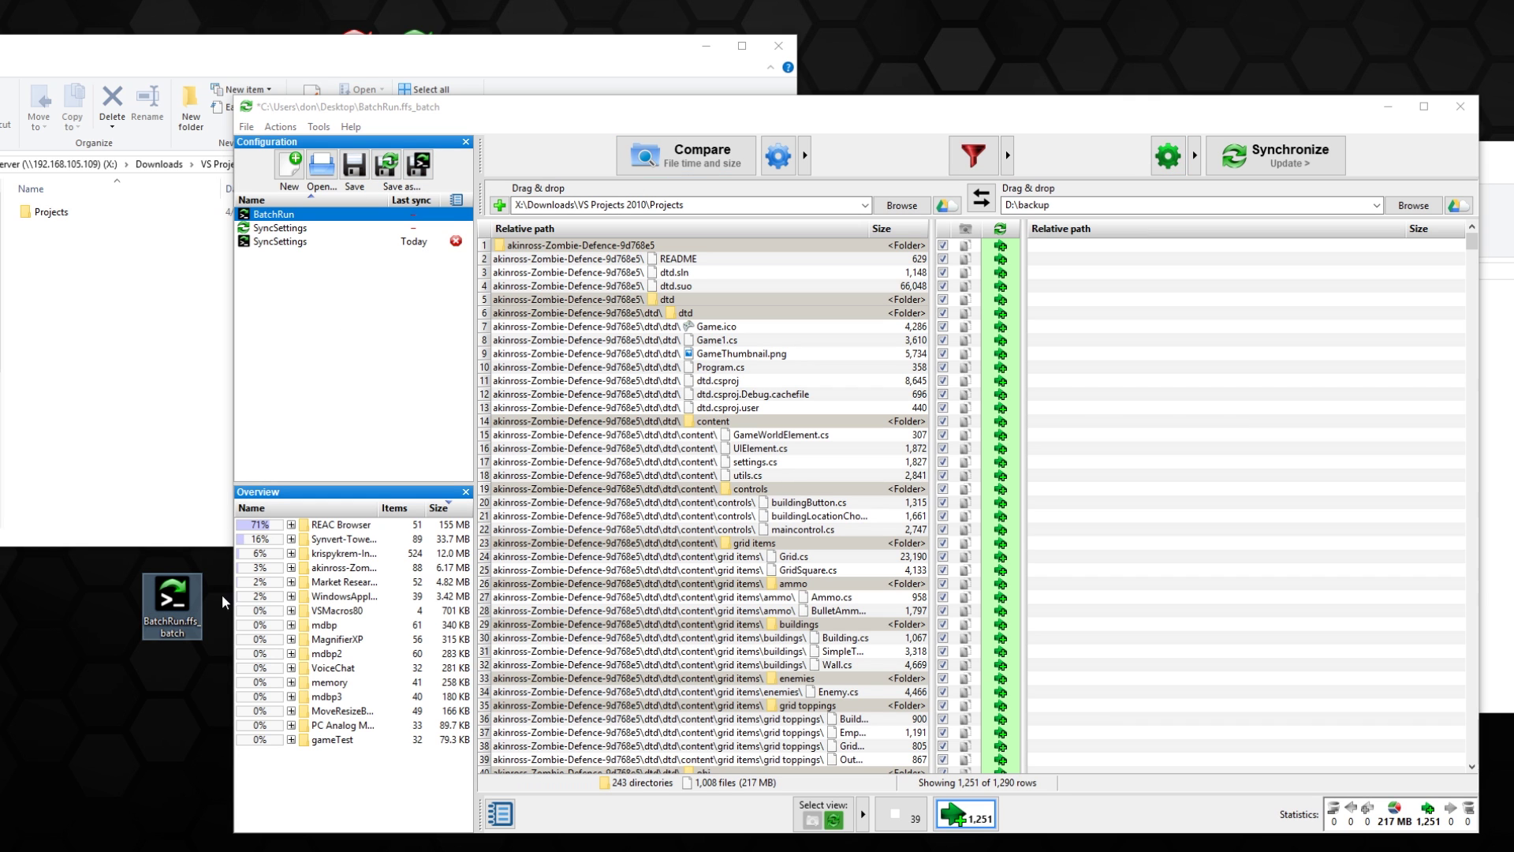
- Synchronize the BatchRun job, copying 1,251 items (217 MB) to D:\backup, and close the summary
click(1305, 160)
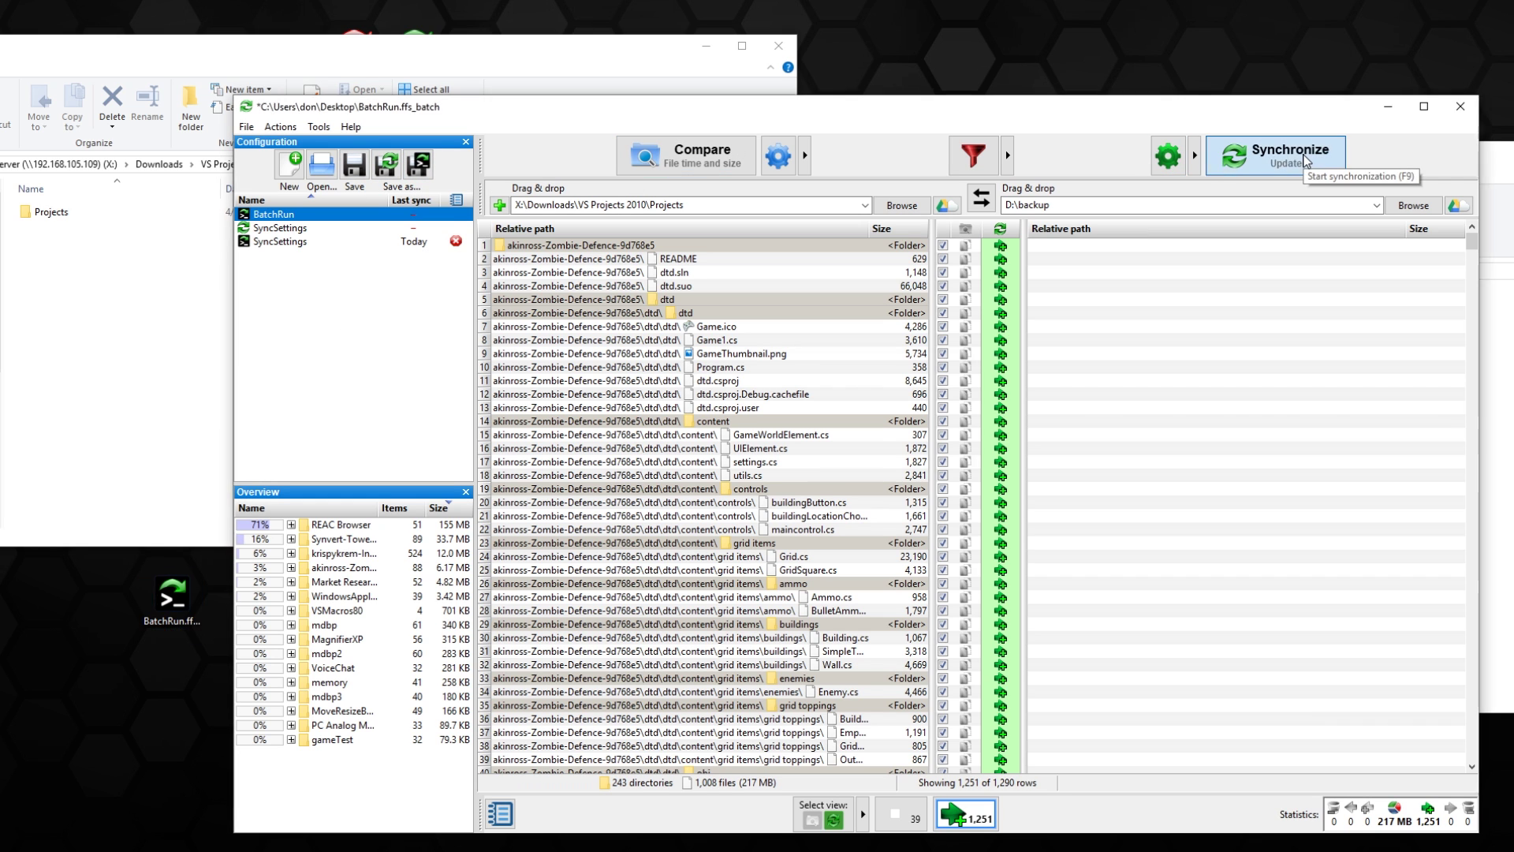
click(1305, 161)
click(867, 552)
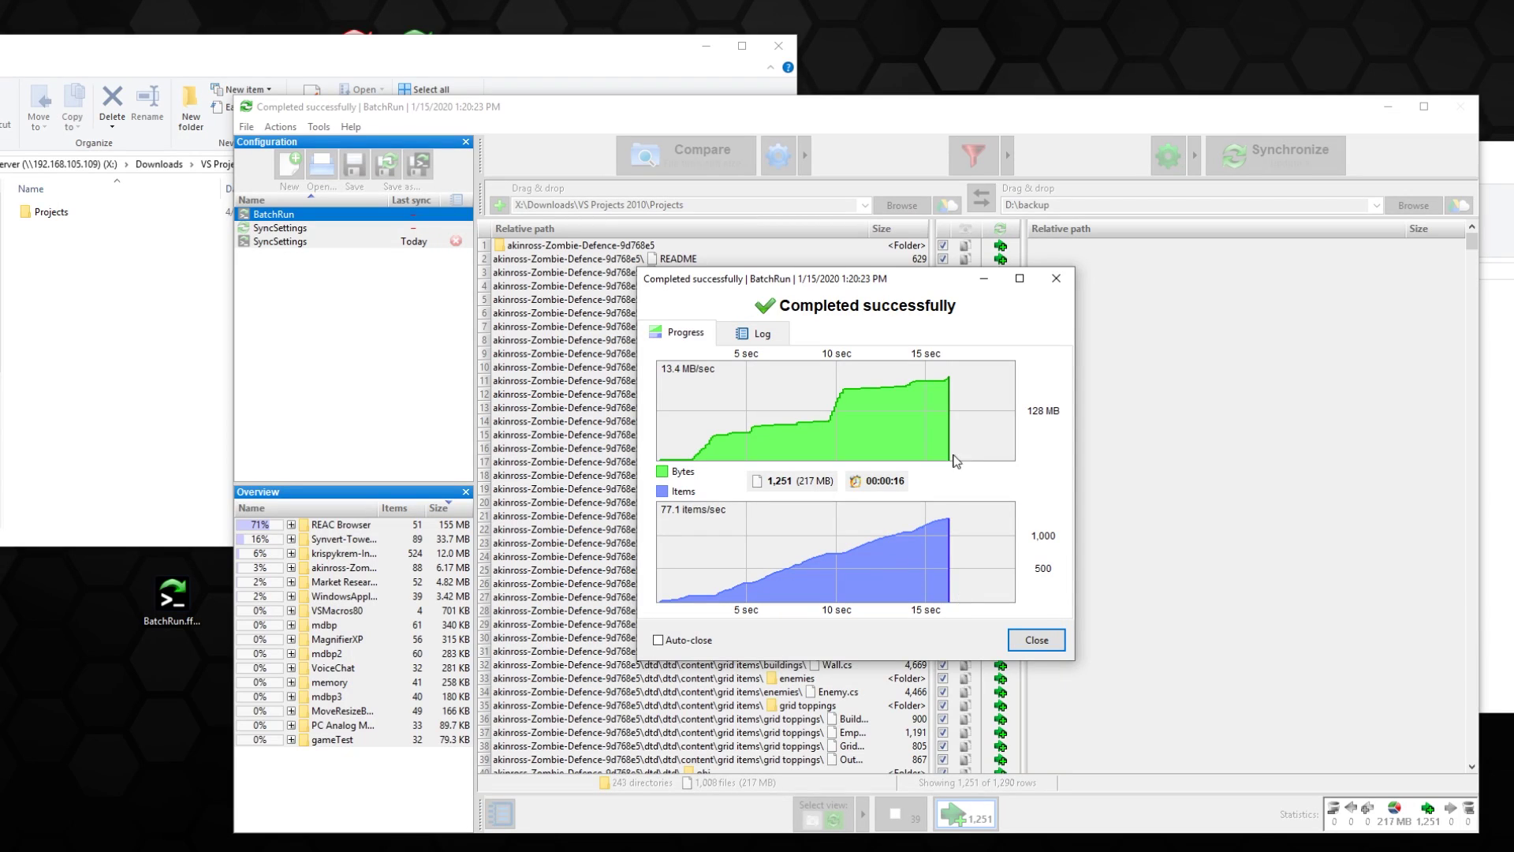
click(1036, 640)
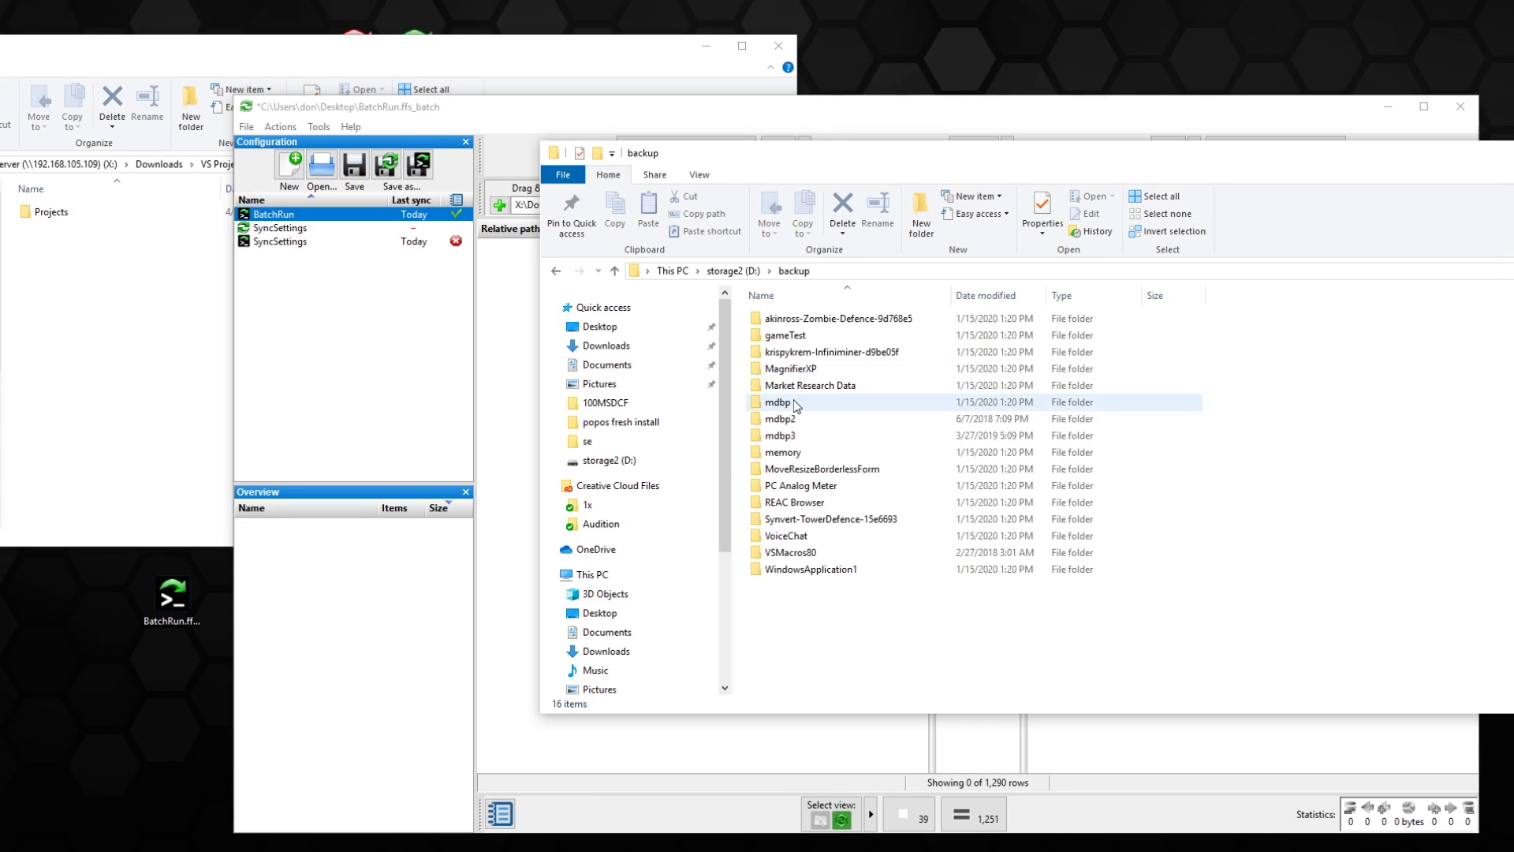
- Inspect the copied mdbp folder and its mdbp.sln file in D:\backup
click(910, 401)
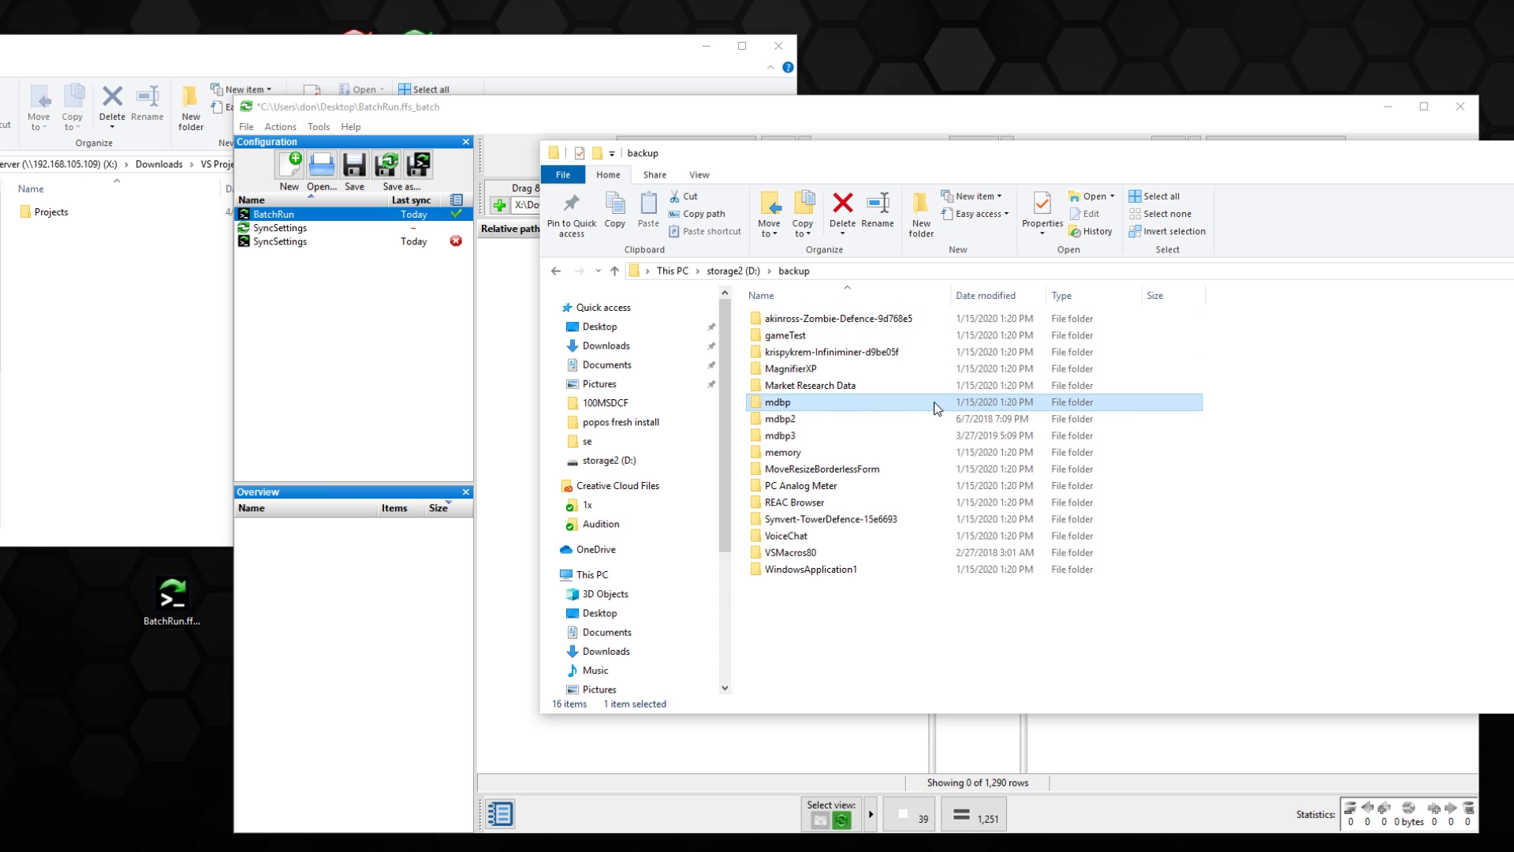
double_click(812, 400)
click(977, 336)
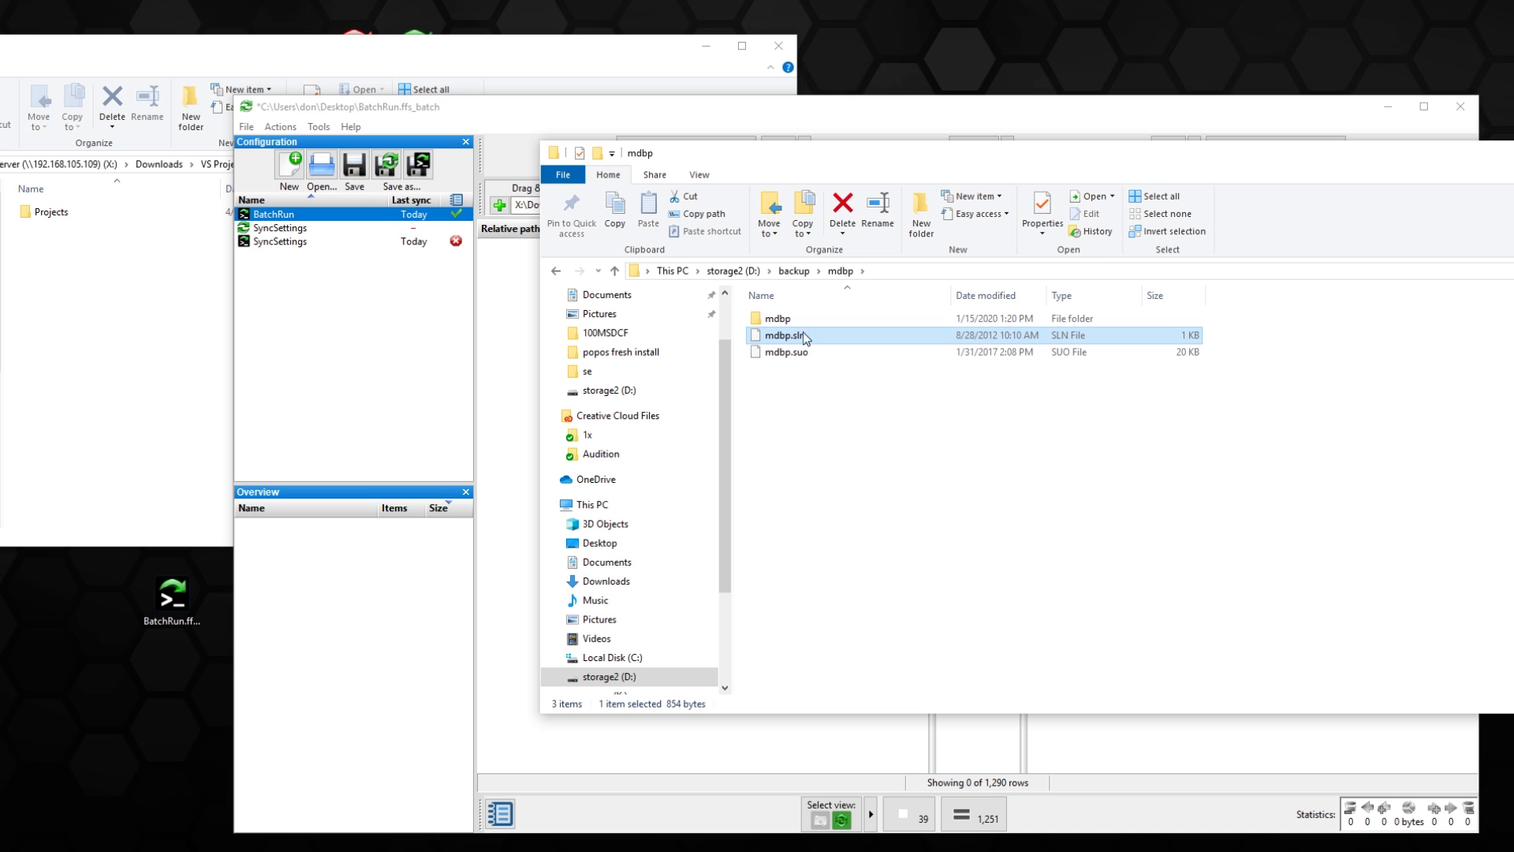
click(794, 270)
- Check gameTest.sln's Properties Details, confirming its 9/14/2011 created and modified dates
click(796, 342)
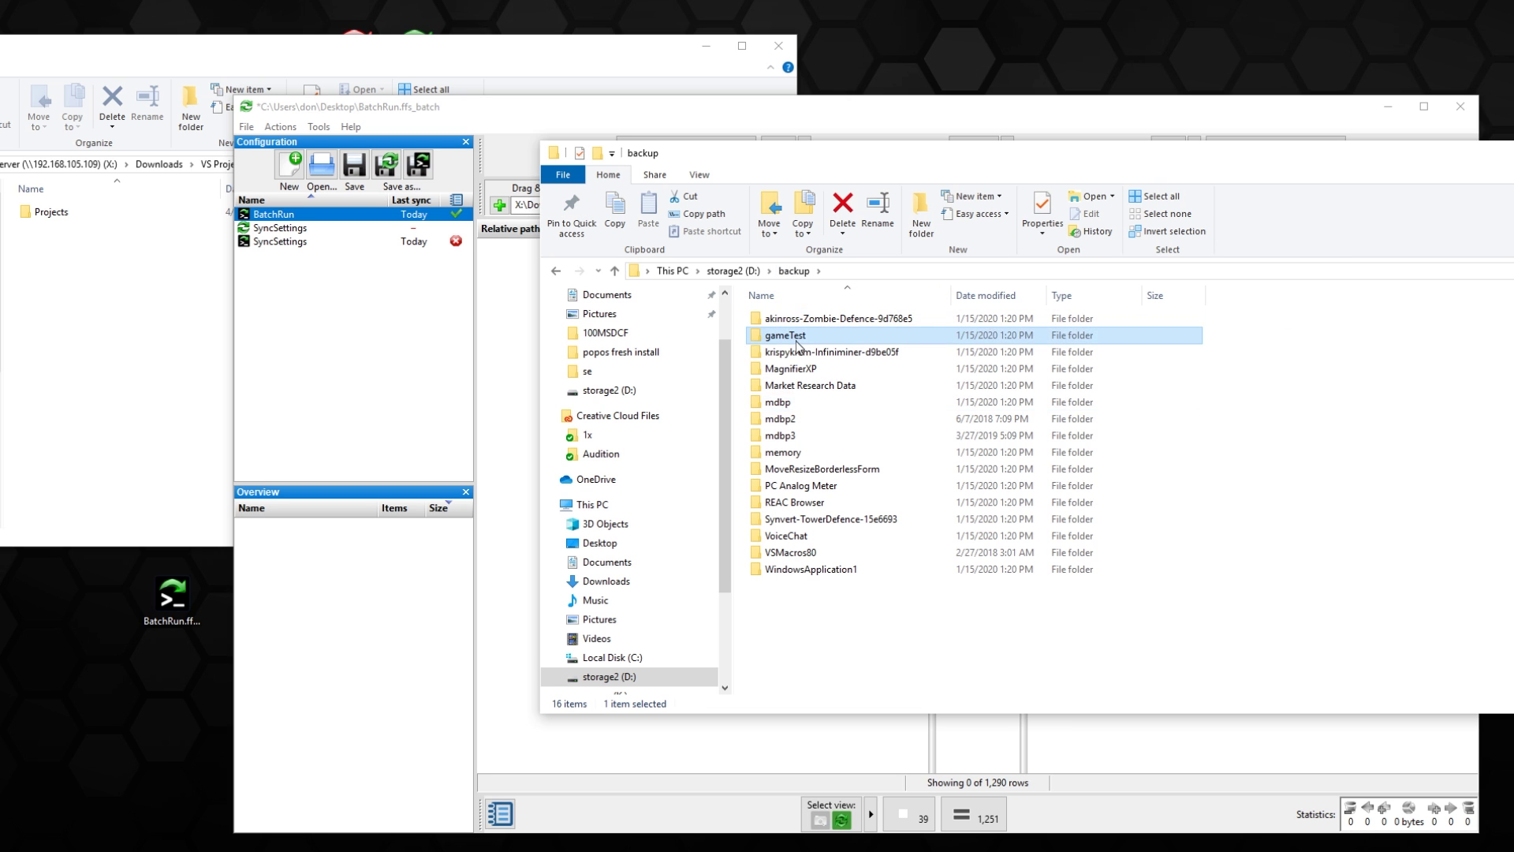
double_click(798, 341)
click(795, 336)
right_click(789, 335)
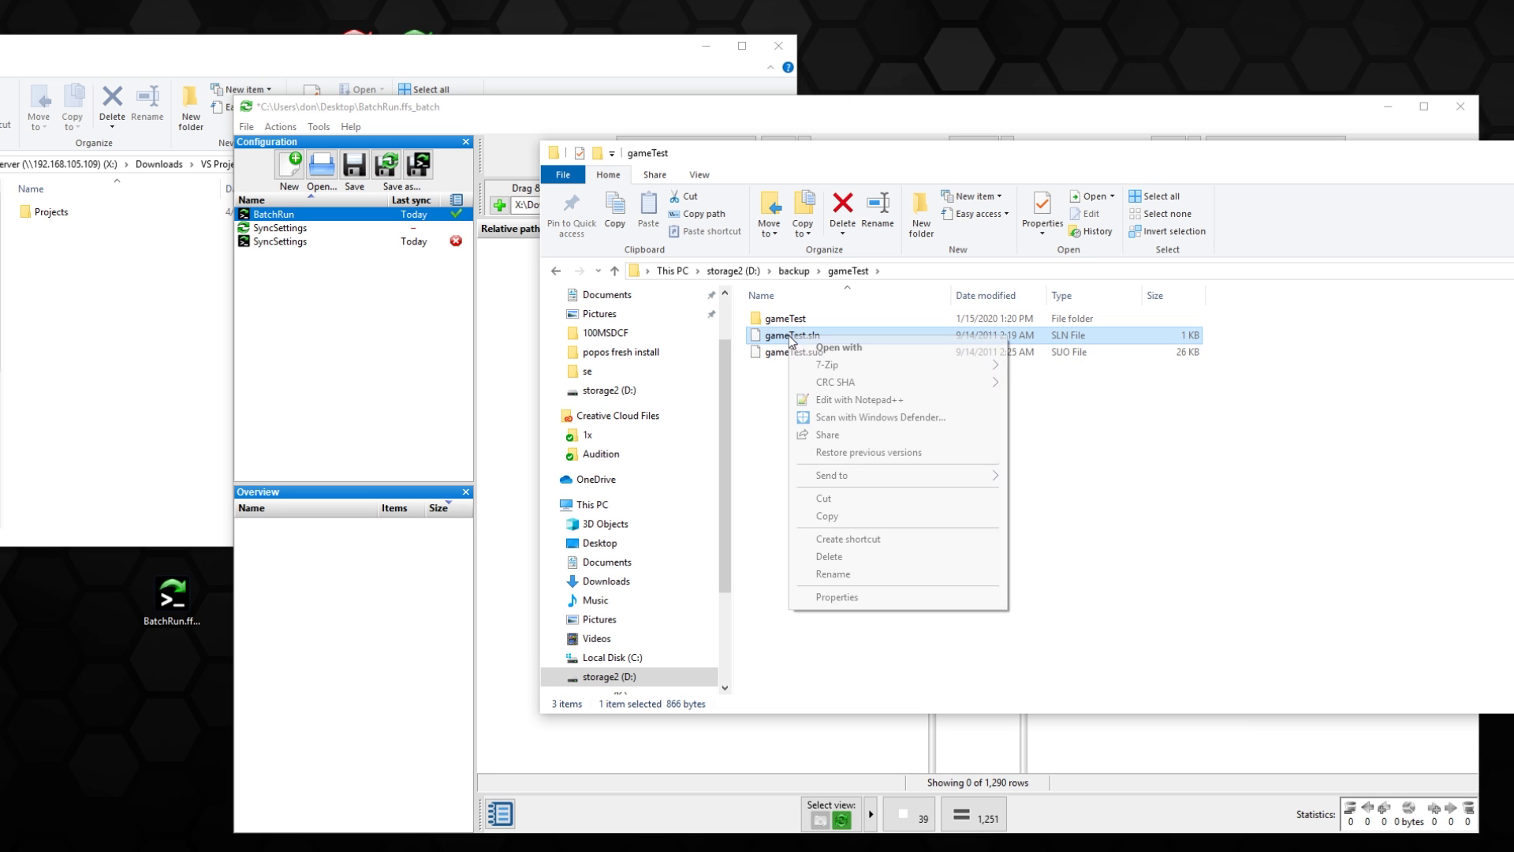
click(842, 599)
click(897, 374)
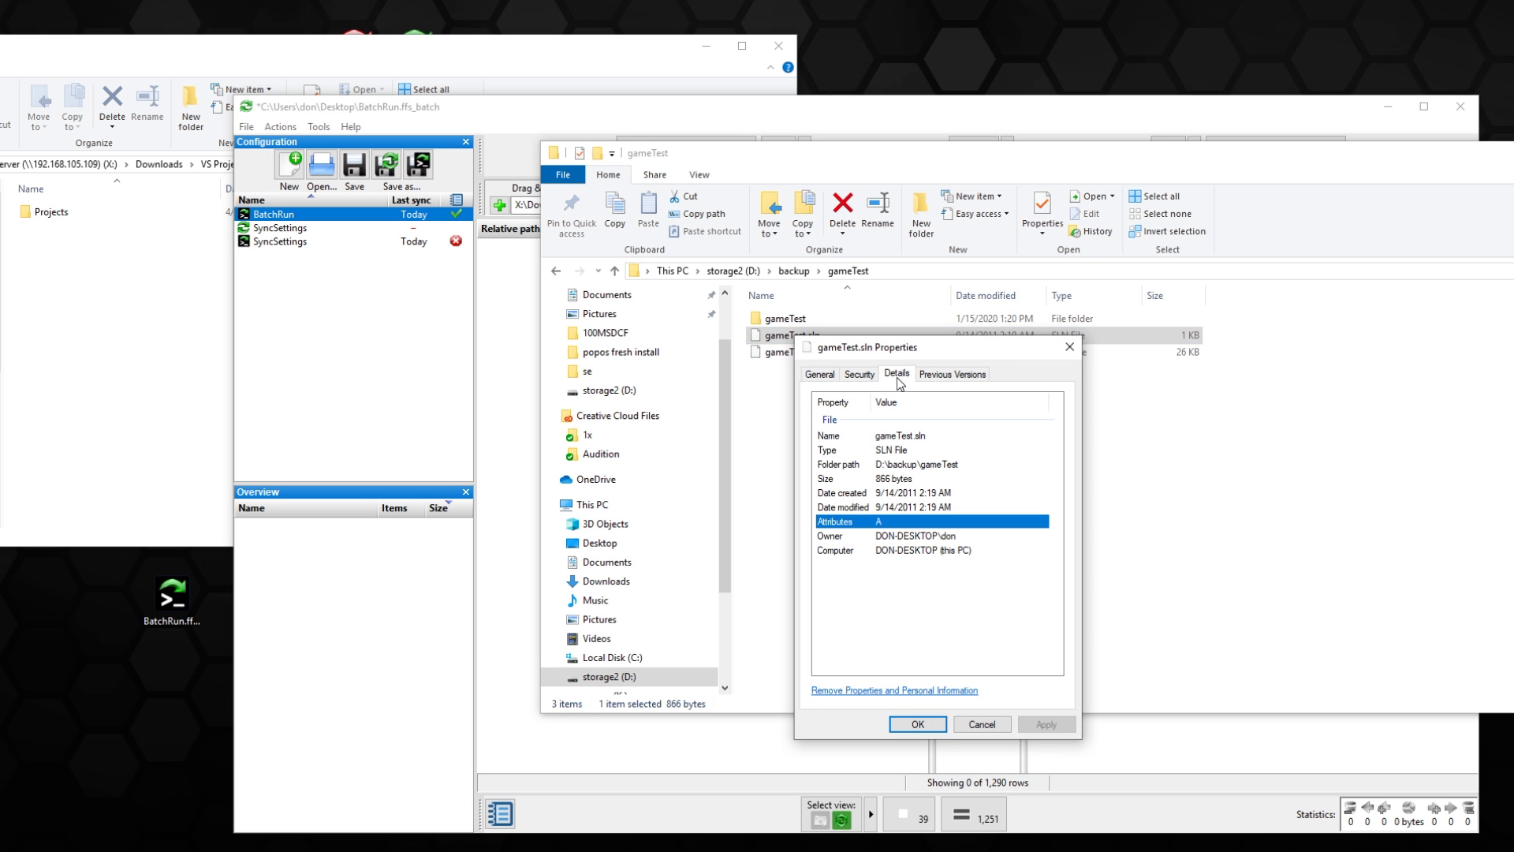
click(922, 497)
click(922, 504)
click(921, 499)
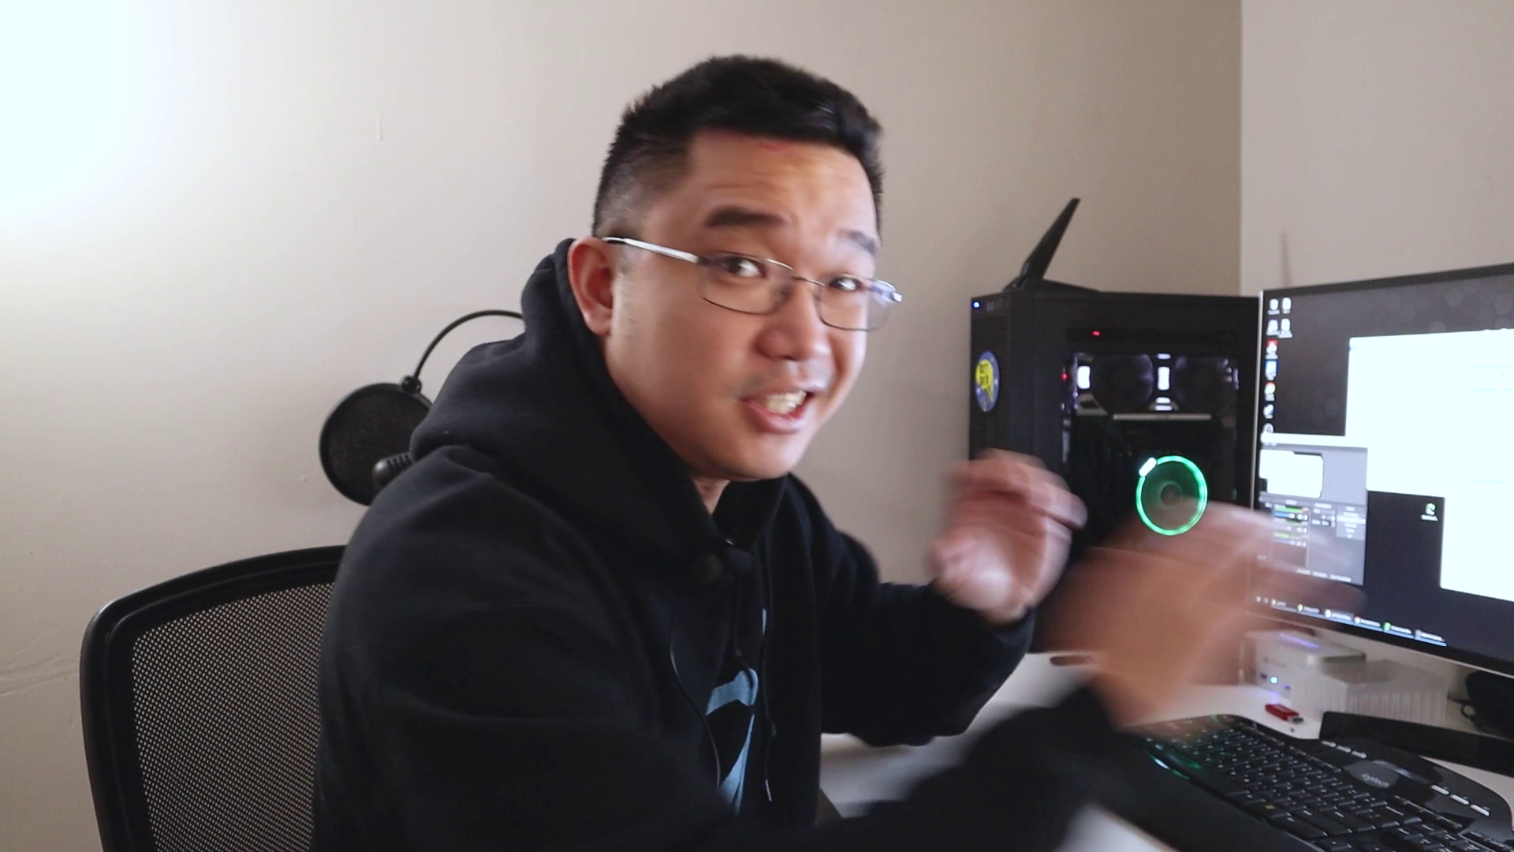